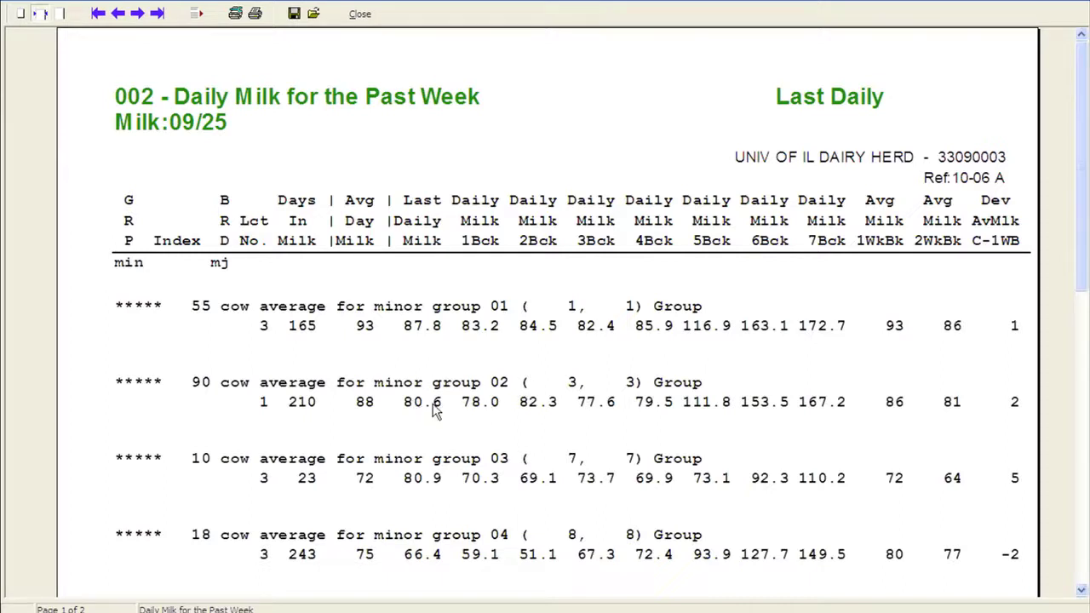
- Examine the group and breed averages in the Daily Milk for the Past Week report, and close the preview
scroll(434, 411, down, 4)
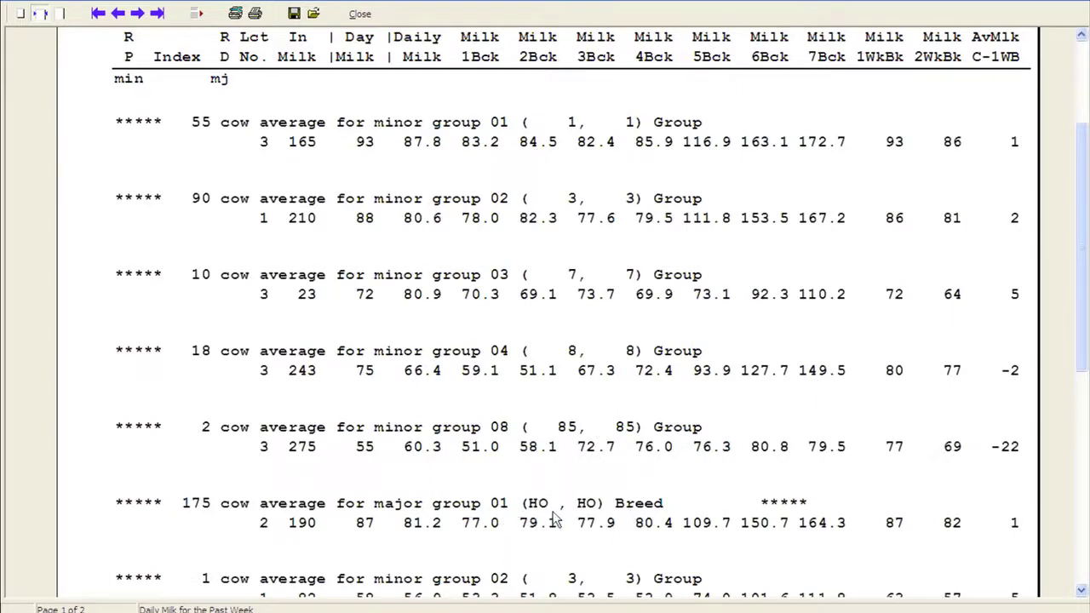
scroll(555, 519, down, 1)
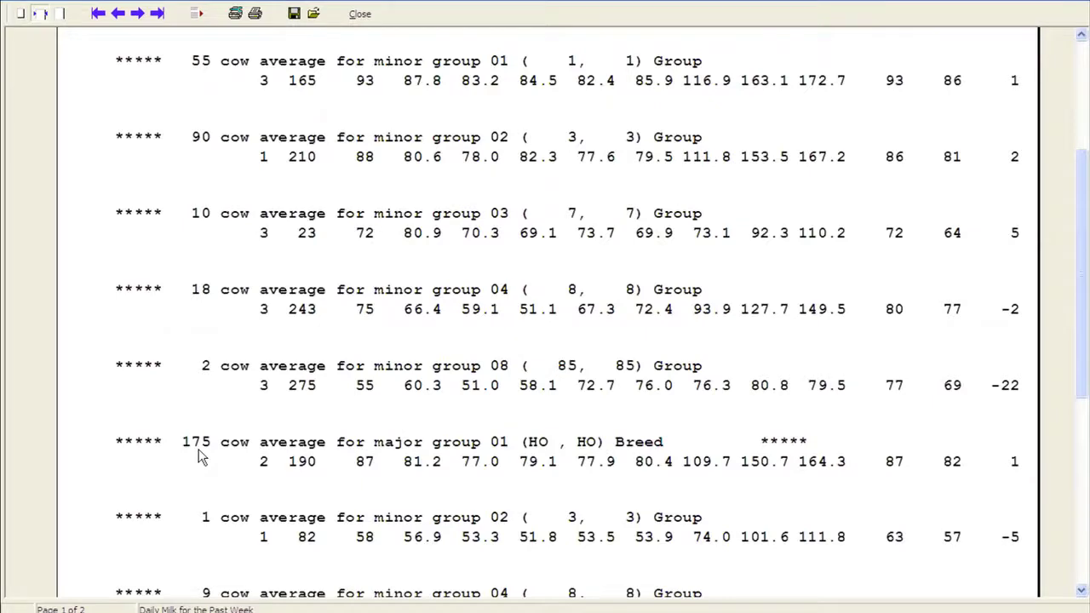
scroll(201, 451, down, 4)
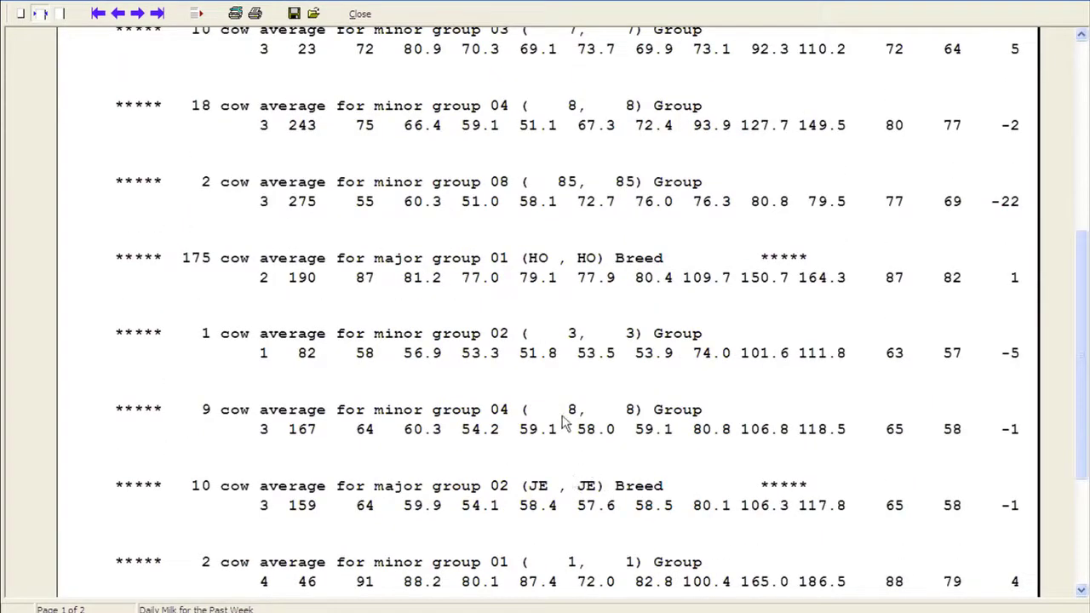
scroll(562, 422, up, 9)
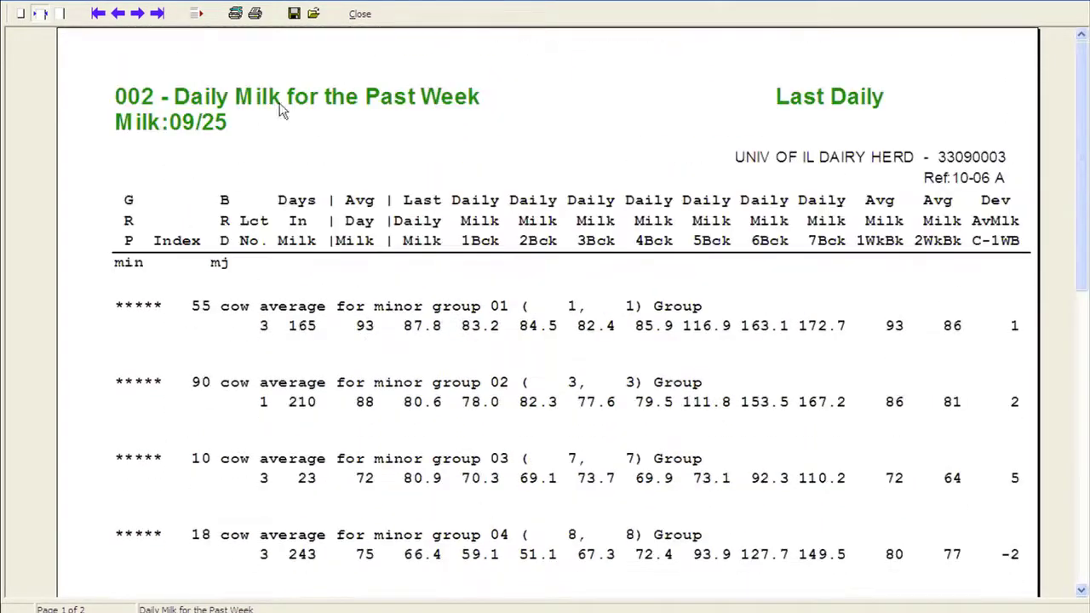
click(360, 15)
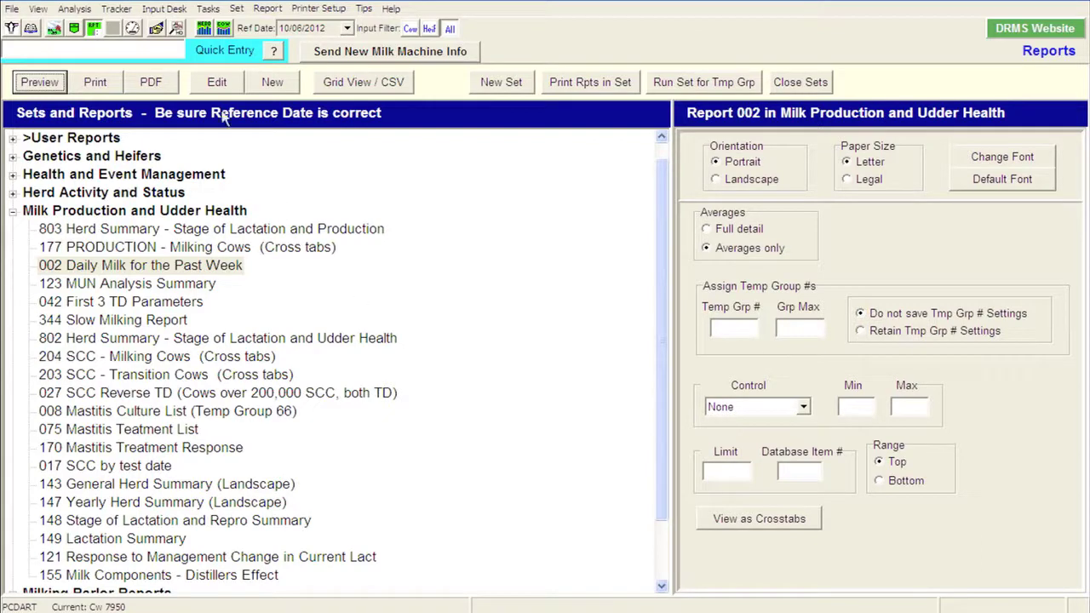
- Open the Activity Tracker report options and set the end of the date range to 8/31/12
click(85, 8)
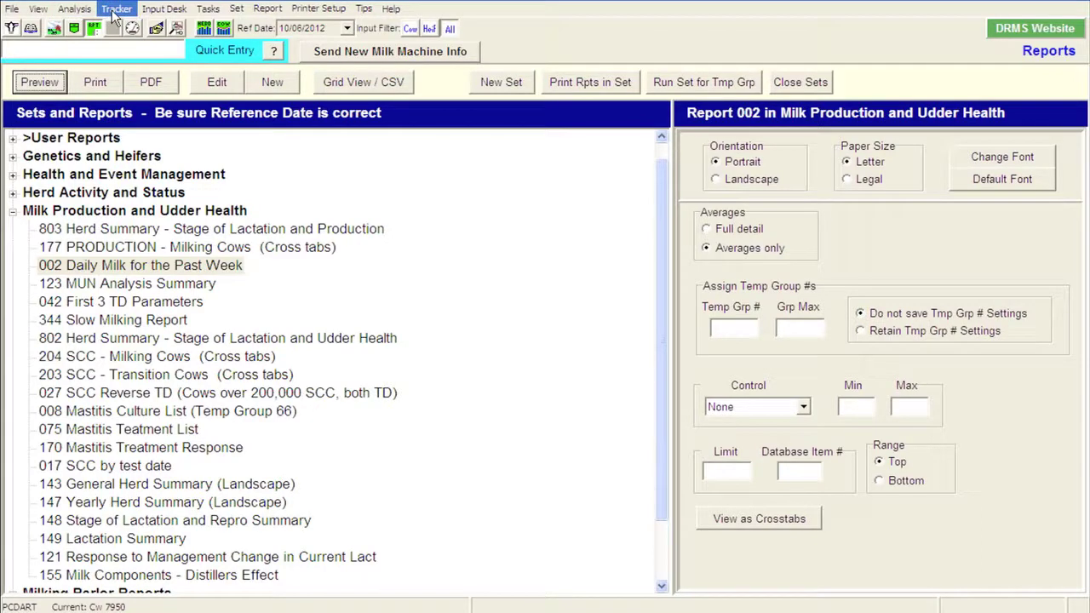
click(113, 10)
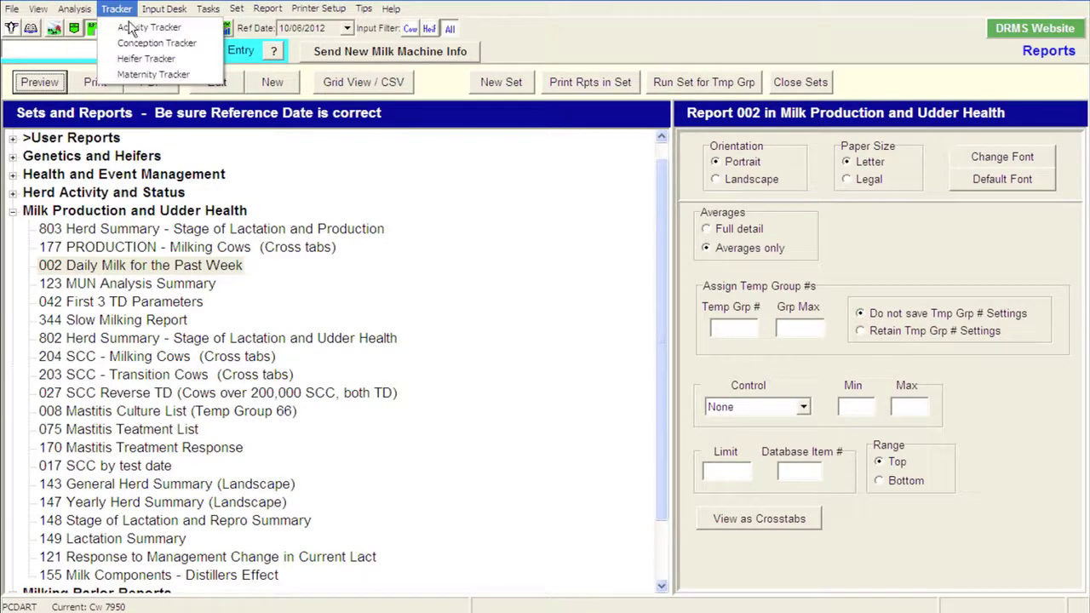
click(132, 28)
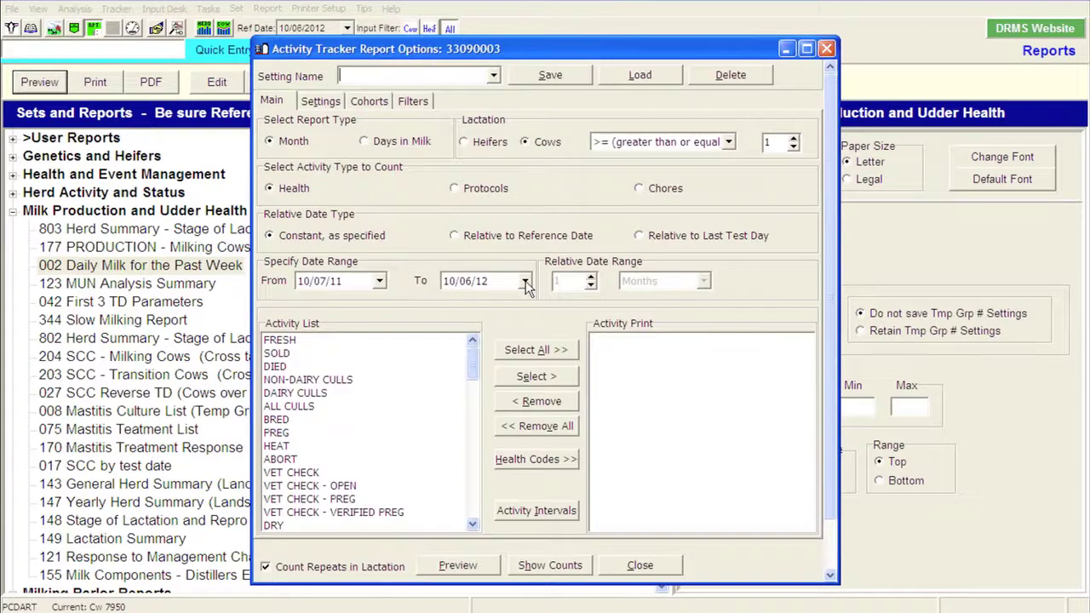
click(525, 282)
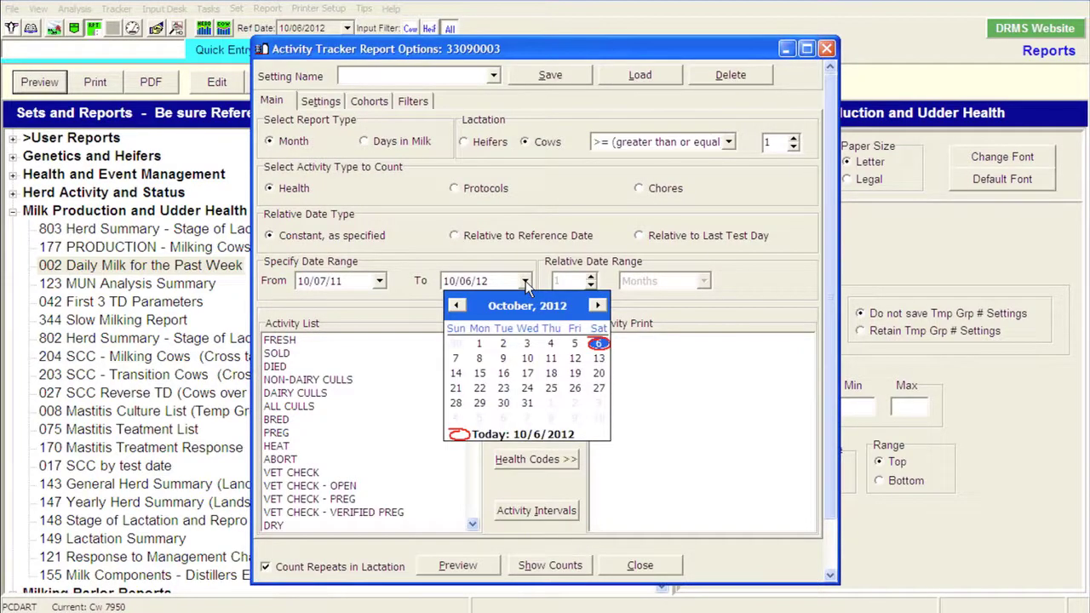
click(457, 306)
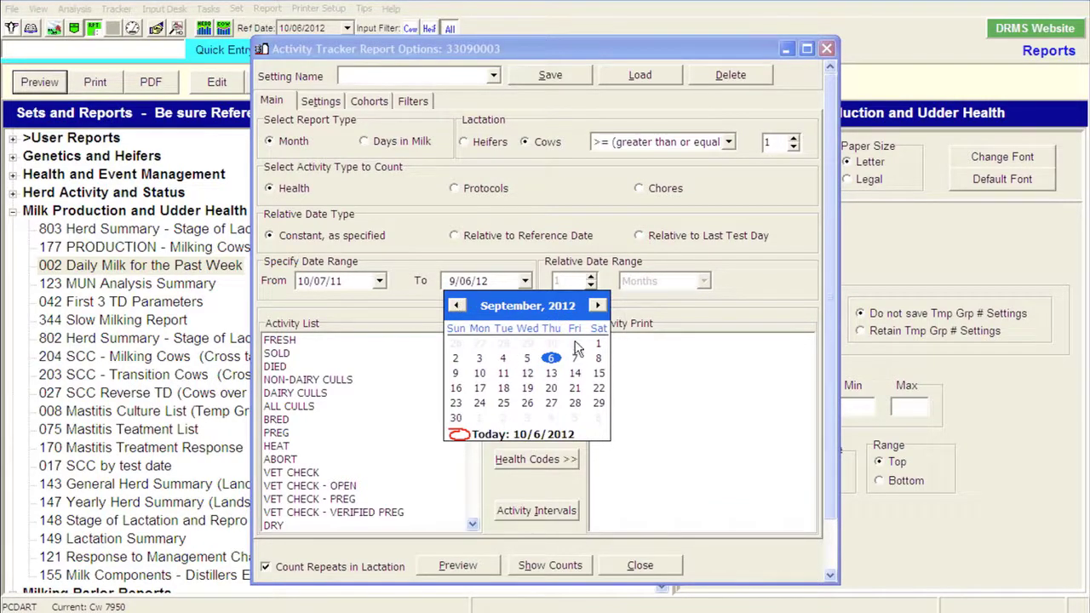
click(457, 306)
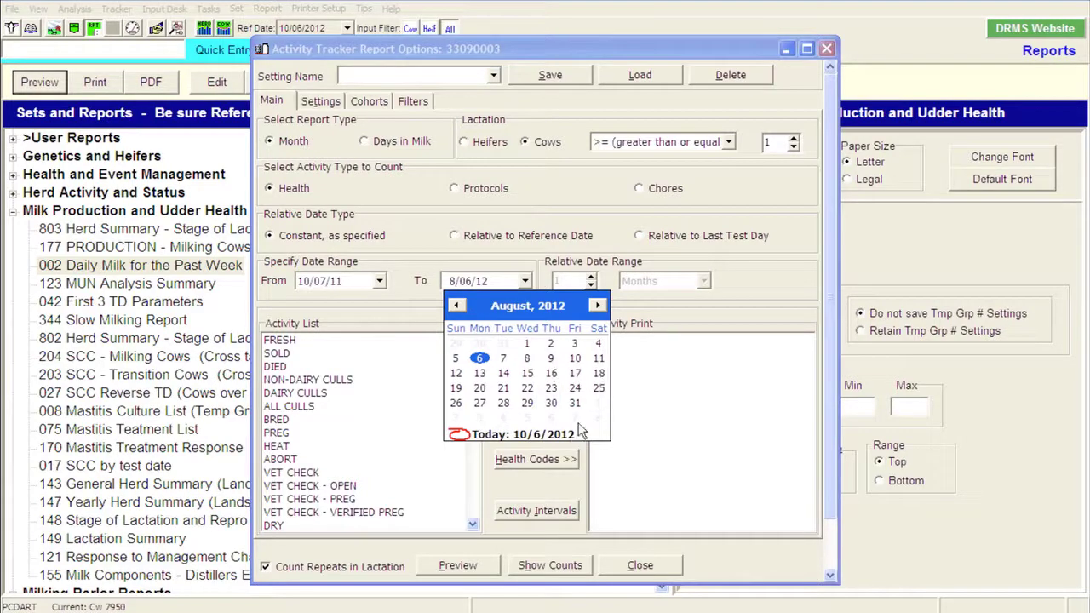
click(575, 406)
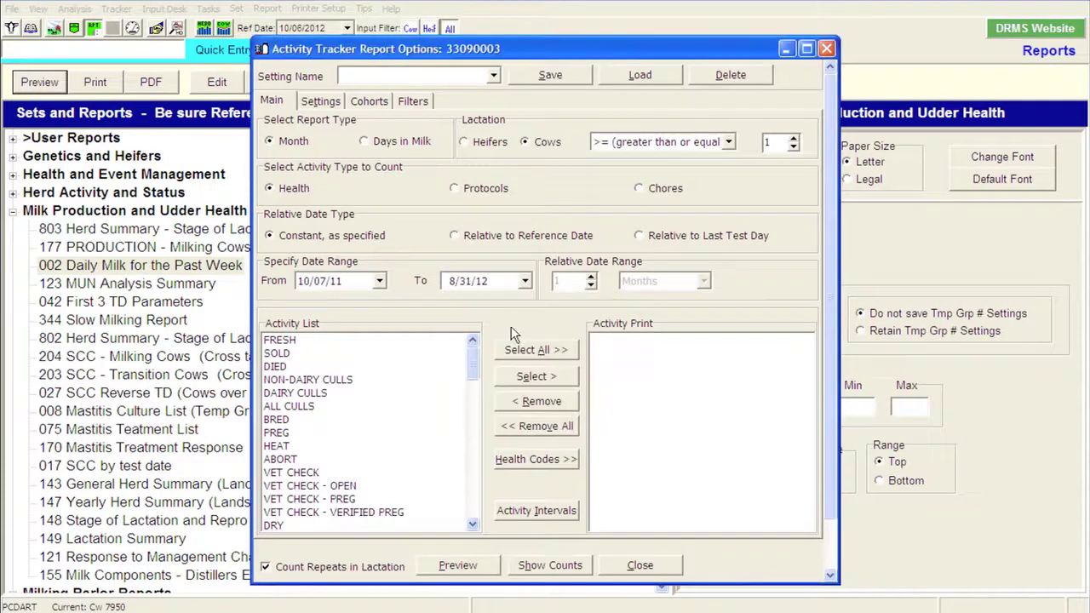
- Set the start of the Activity Tracker date range to 8/01/11
click(379, 281)
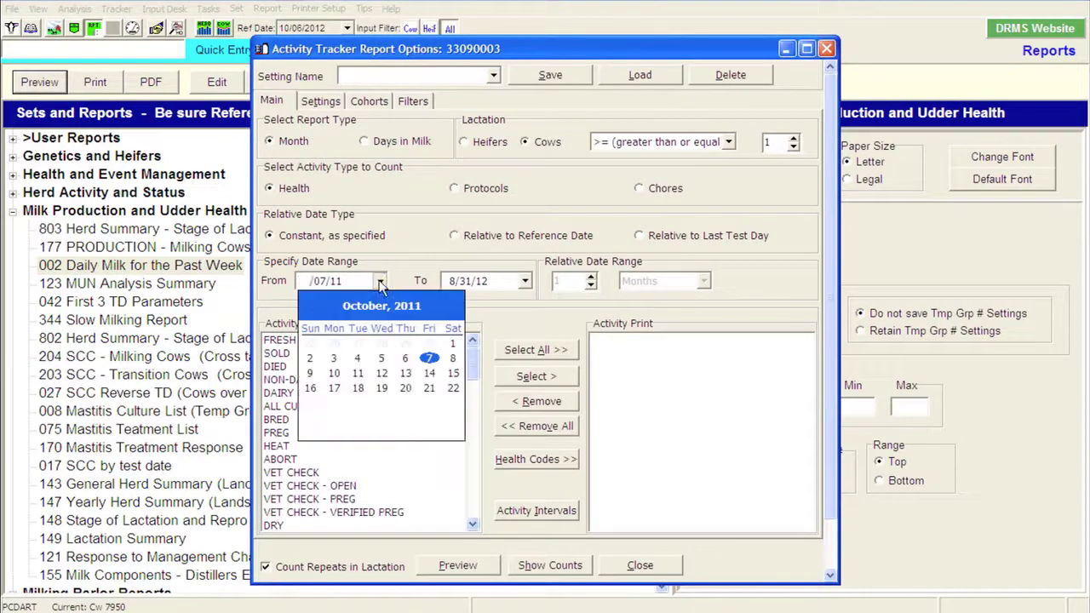
click(311, 306)
click(312, 306)
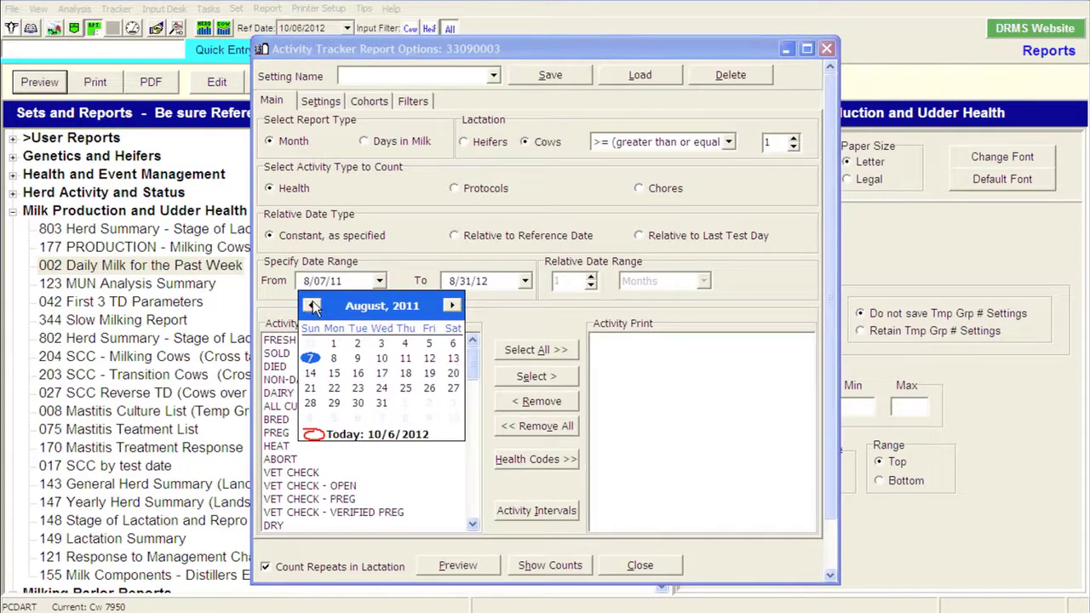
click(311, 306)
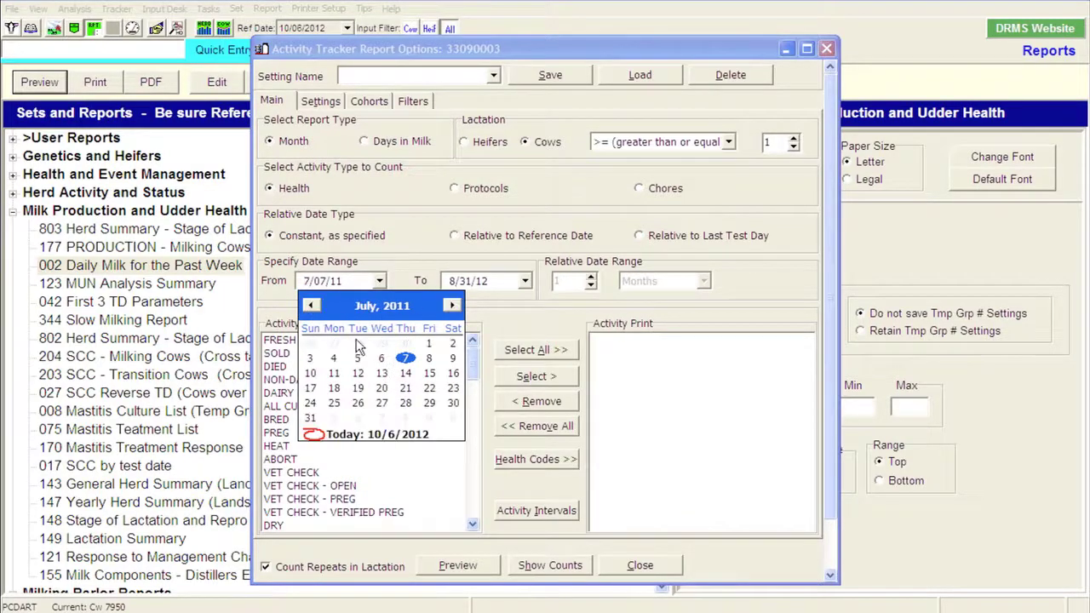
click(430, 343)
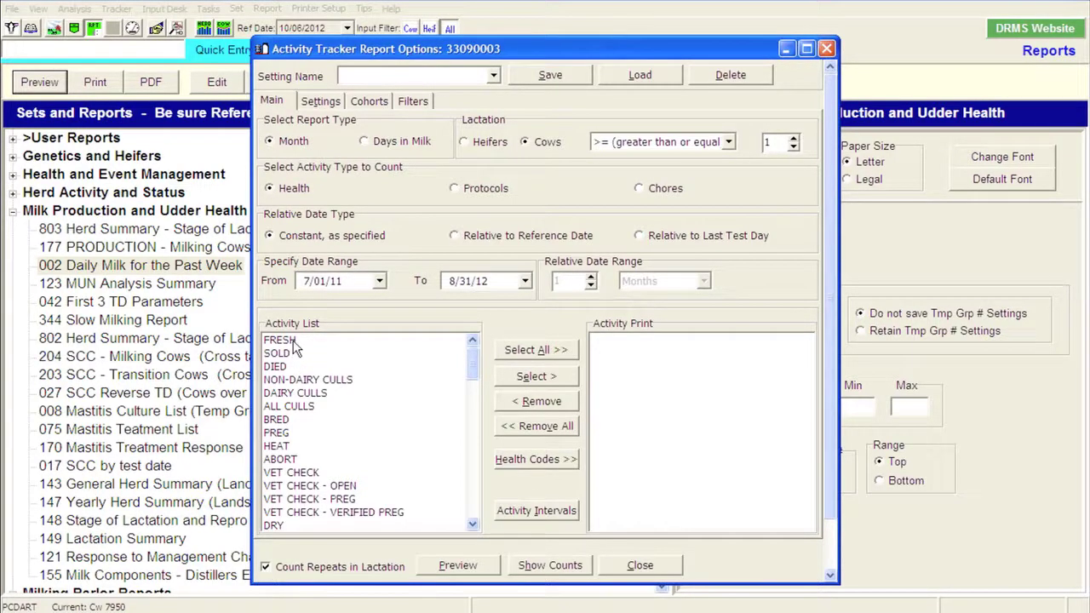
click(379, 281)
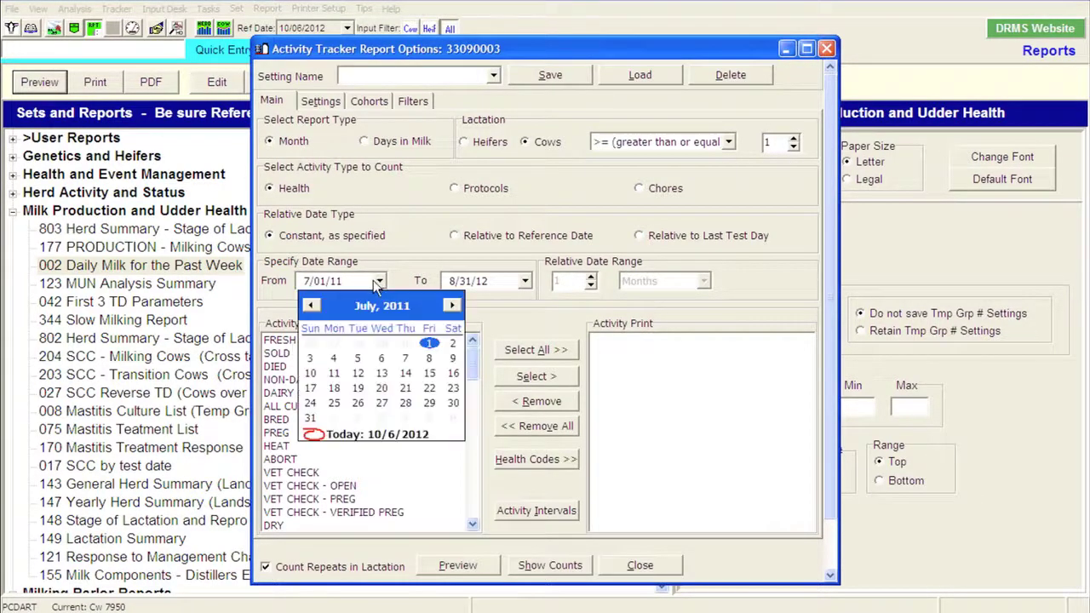
click(451, 305)
click(334, 343)
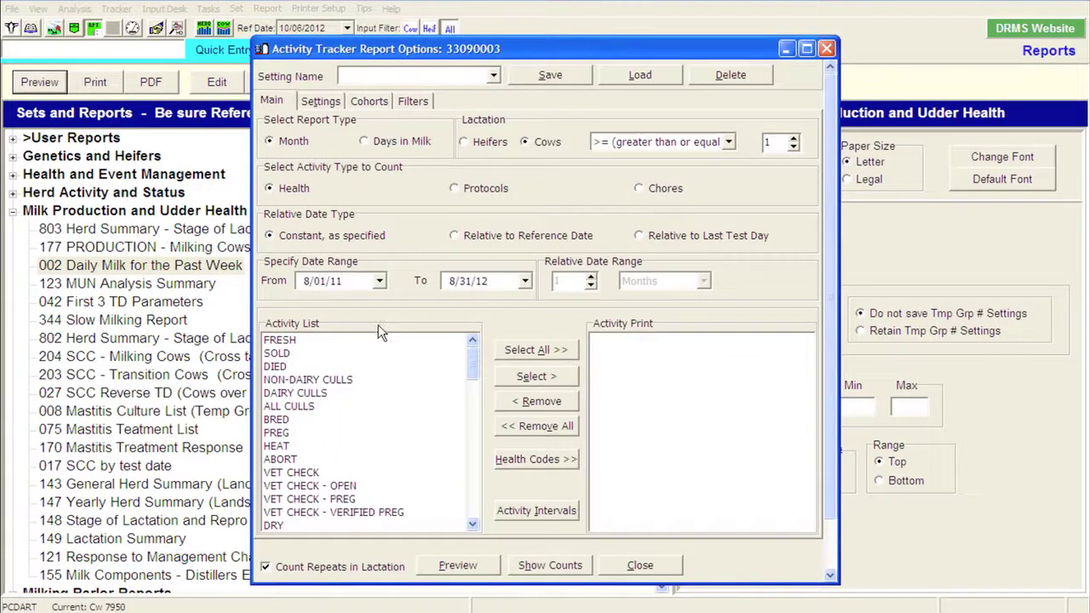
- Add FRESH, SOLD, DIED, NON-DAIRY CULLS, DAIRY CULLS and ALL CULLS to the activities to print
double_click(290, 341)
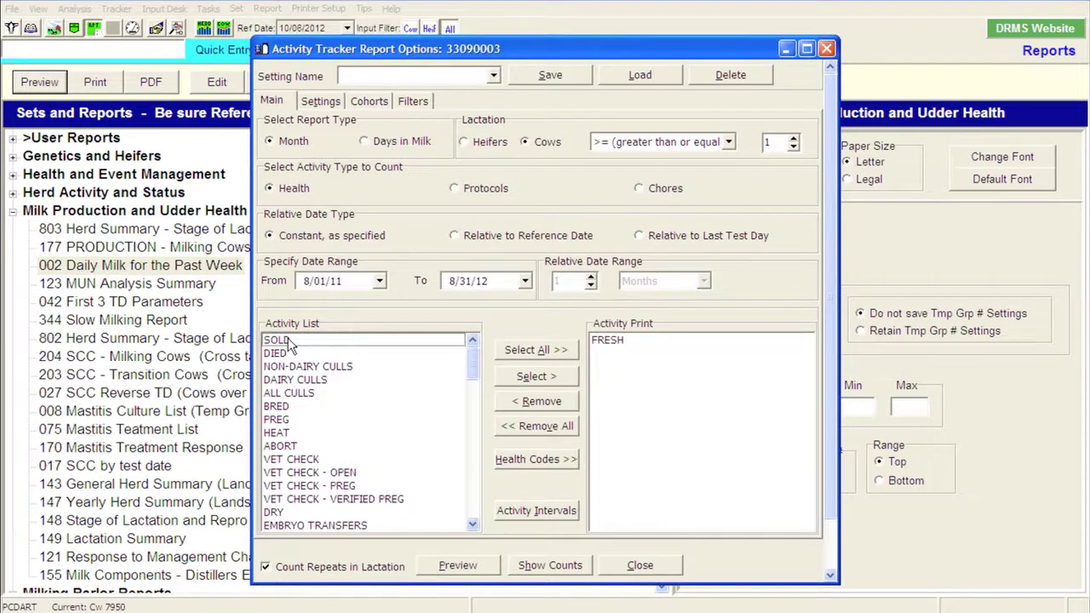
double_click(290, 340)
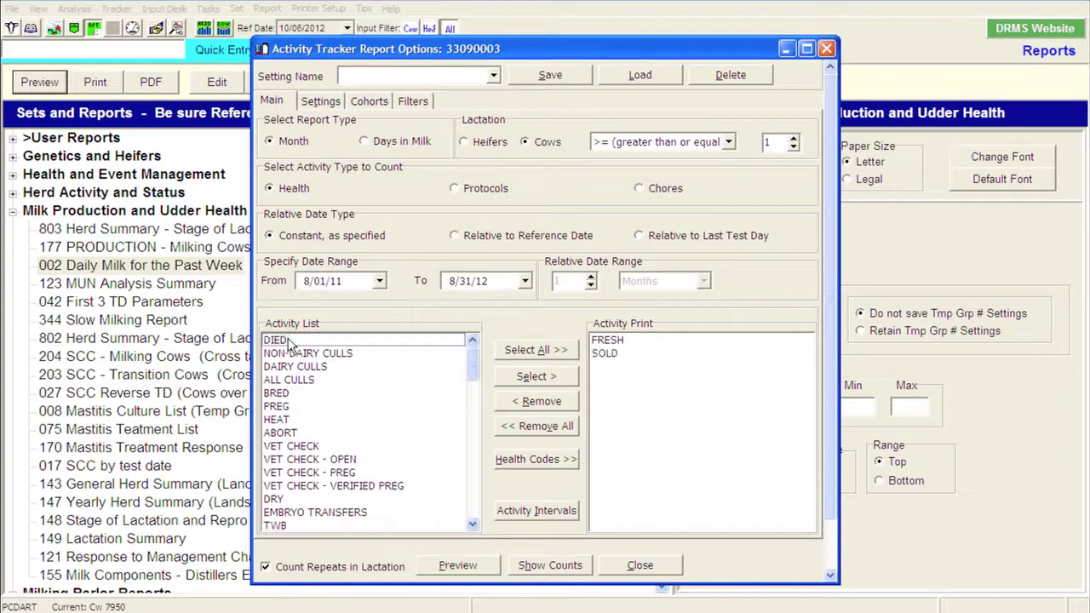
double_click(289, 340)
double_click(289, 341)
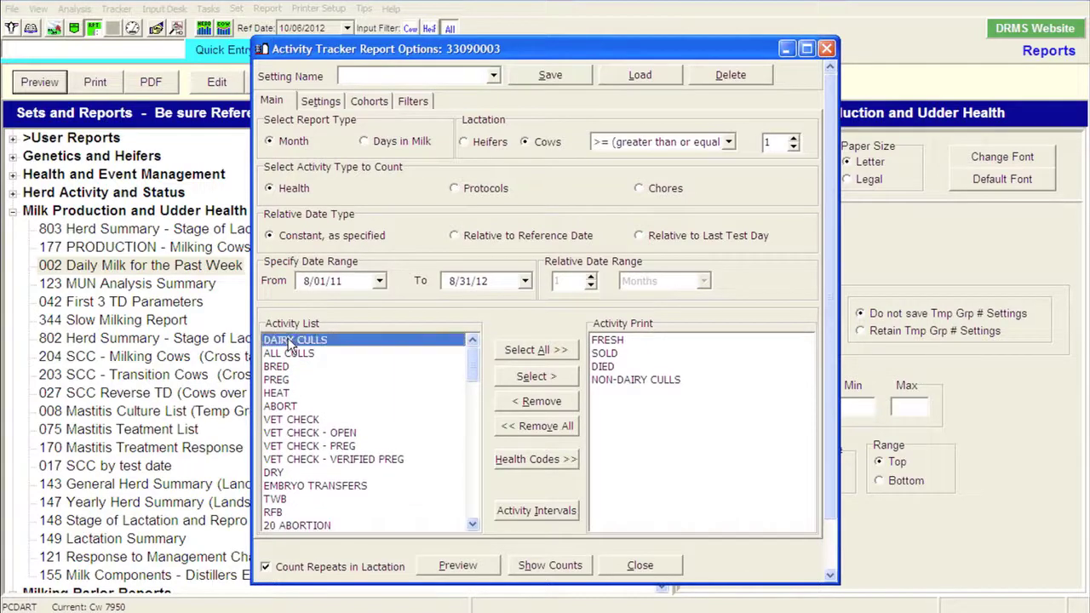
double_click(290, 341)
double_click(290, 341)
- Add all remaining activities to the print selection and preview the monthly activity report
drag(466, 367, 475, 394)
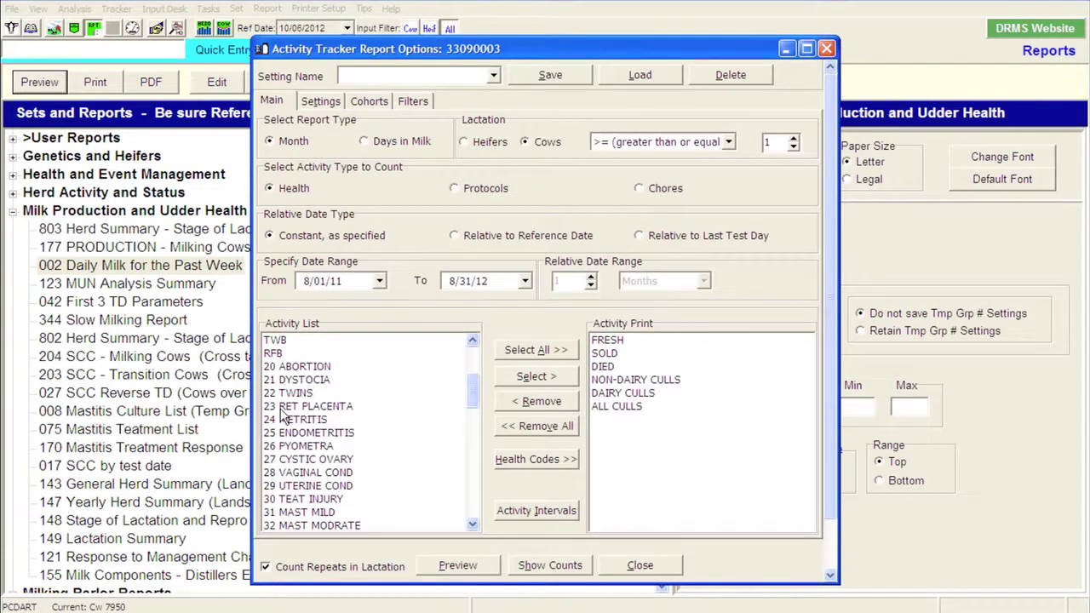
click(535, 356)
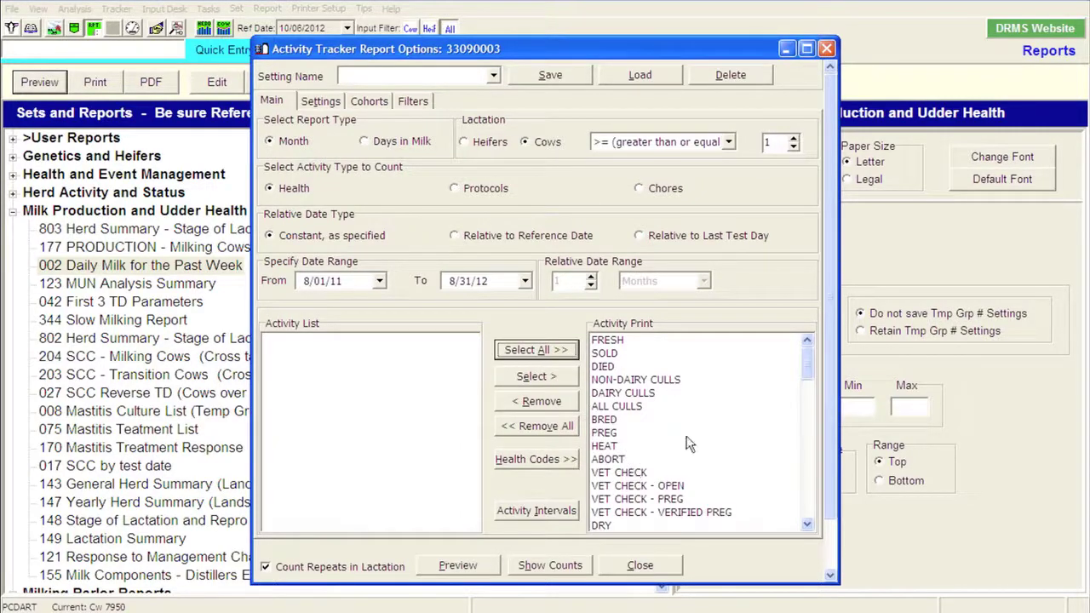
click(469, 567)
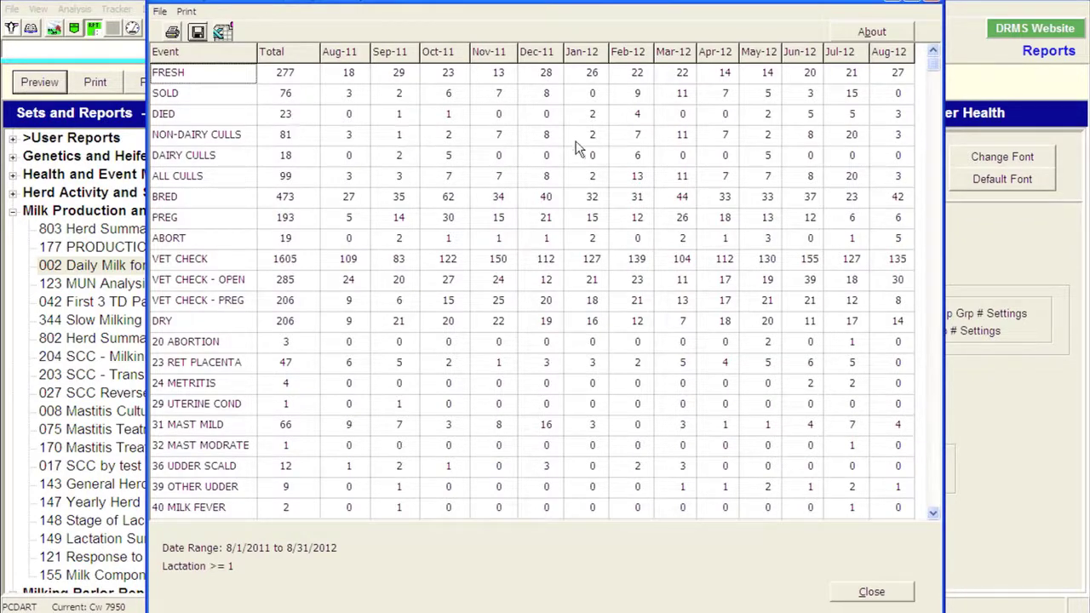
- List the cows that died in July 2012, review the general and status records of cow 8374, and close both windows
double_click(851, 114)
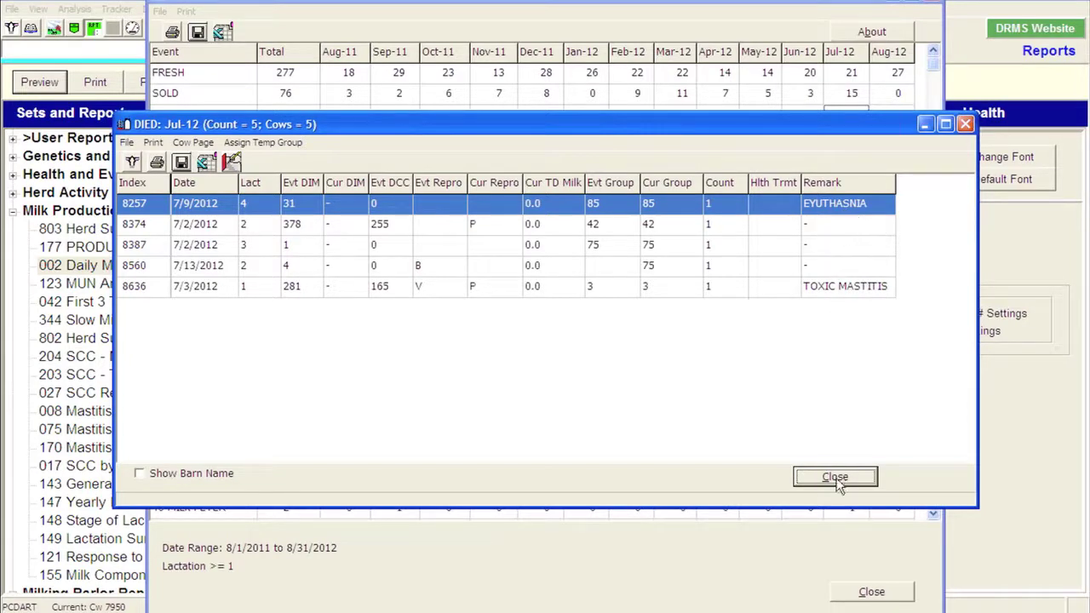
click(143, 226)
double_click(143, 224)
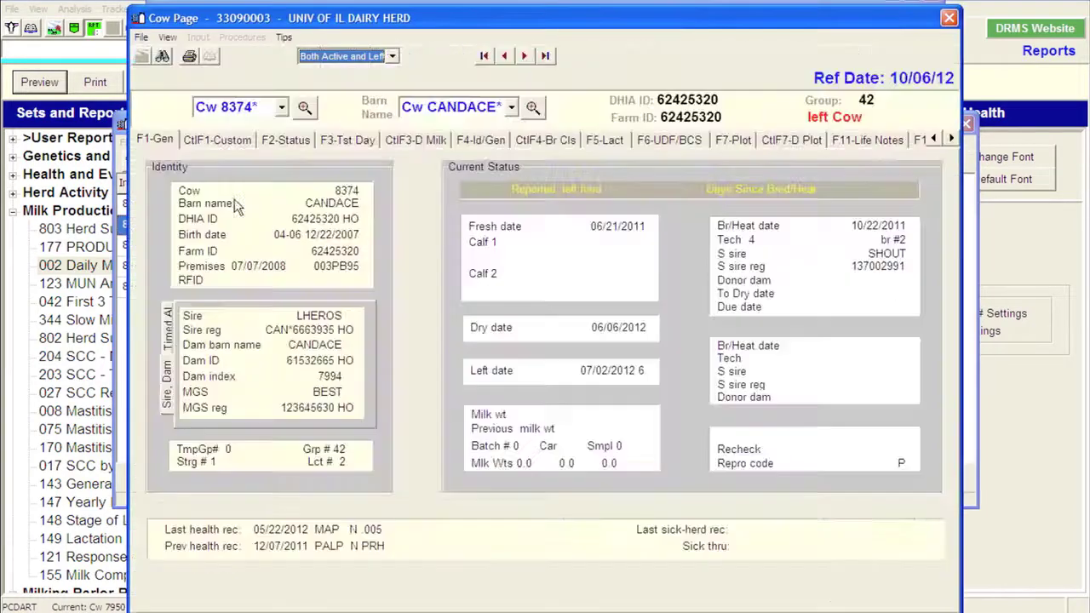
click(290, 142)
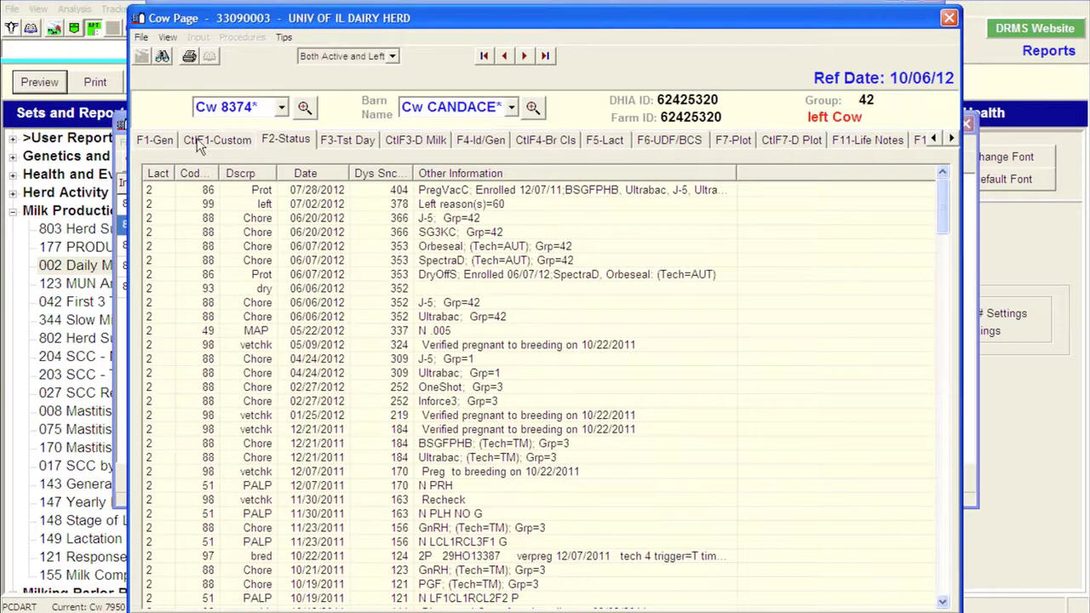
click(157, 141)
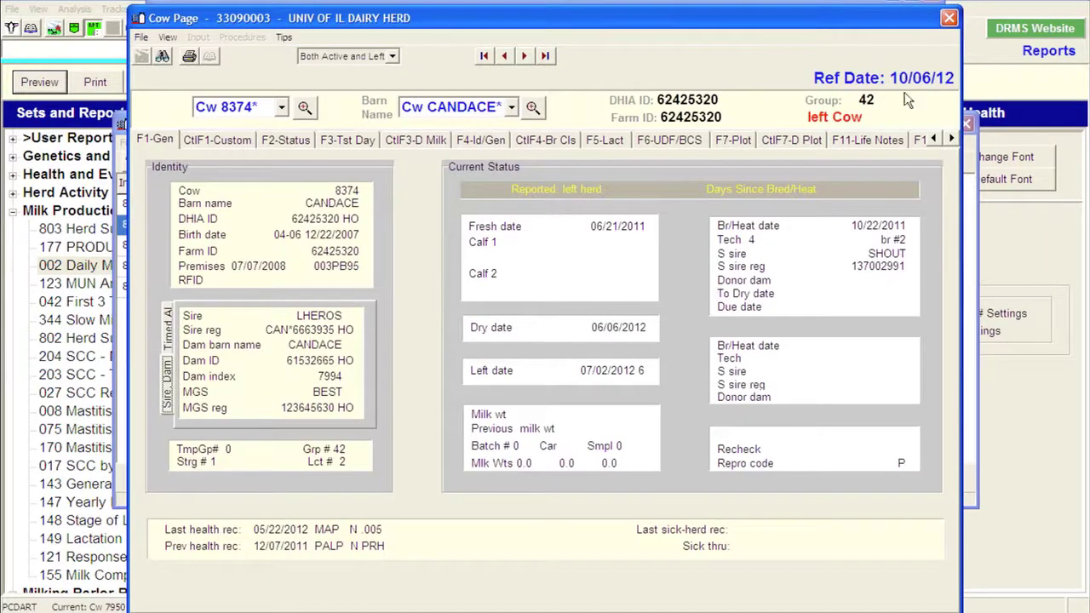
click(950, 19)
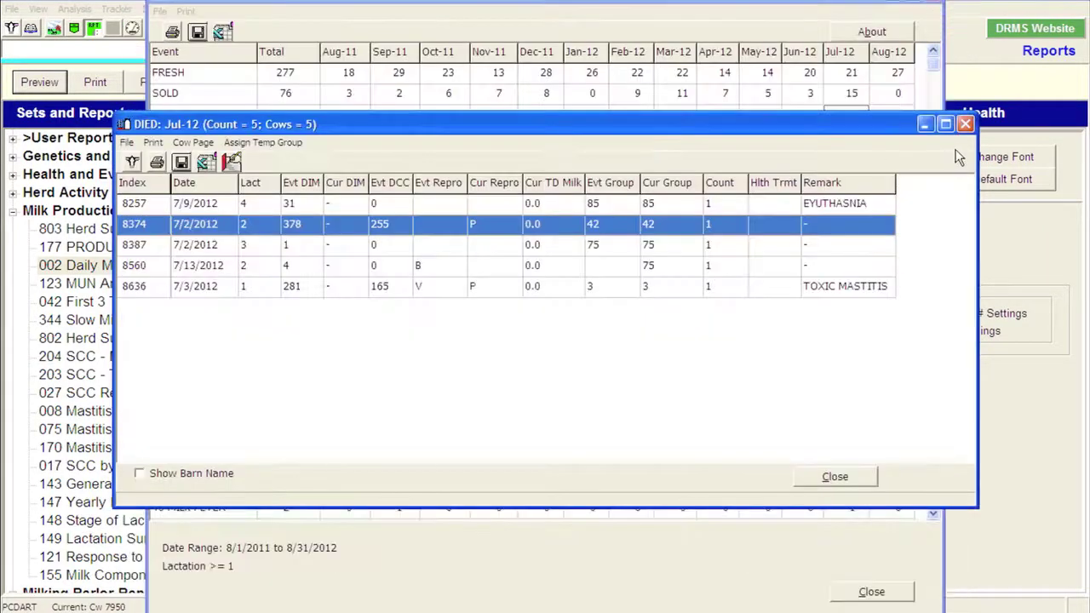
click(964, 124)
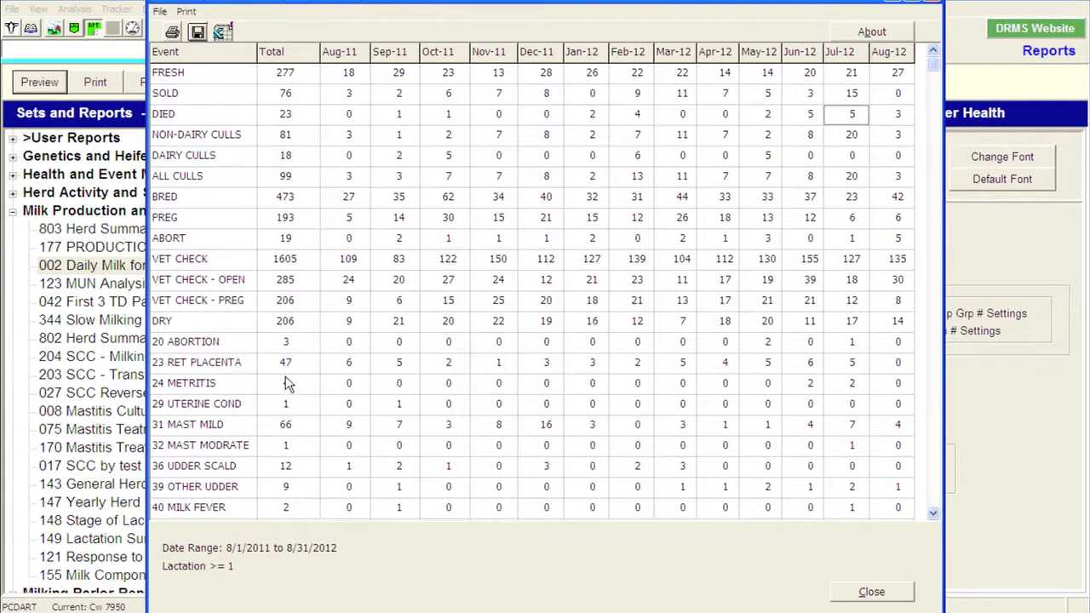
- Review the list of all cows counted under 23 RET PLACENTA in total through its last entry, and close it
key(Down)
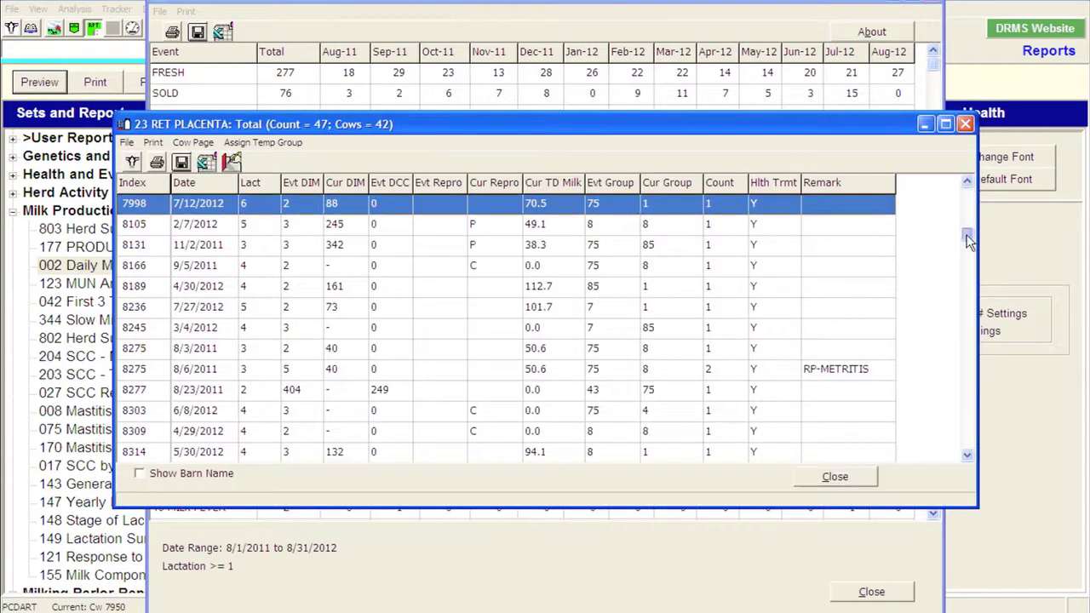
key(Down)
key(Down)
key(Down)
key(Down)
key(Down)
key(Down)
key(Down)
key(Down)
key(Down)
key(Down)
key(Down)
key(Down)
key(Down)
key(Down)
key(Down)
key(Down)
key(Down)
key(Down)
key(Down)
key(Down)
key(Down)
key(Down)
key(Down)
key(Down)
key(Down)
key(Down)
key(Down)
key(Down)
key(Down)
key(Down)
key(Down)
key(Down)
key(Down)
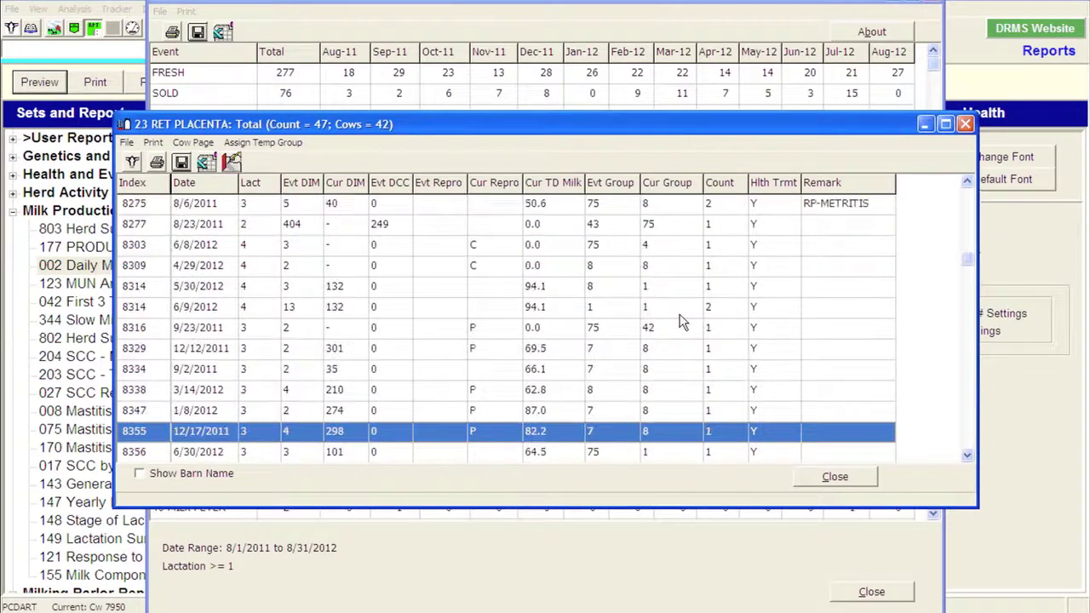
key(Down)
key(Down)
key(Down)
key(Down)
key(Down)
key(Down)
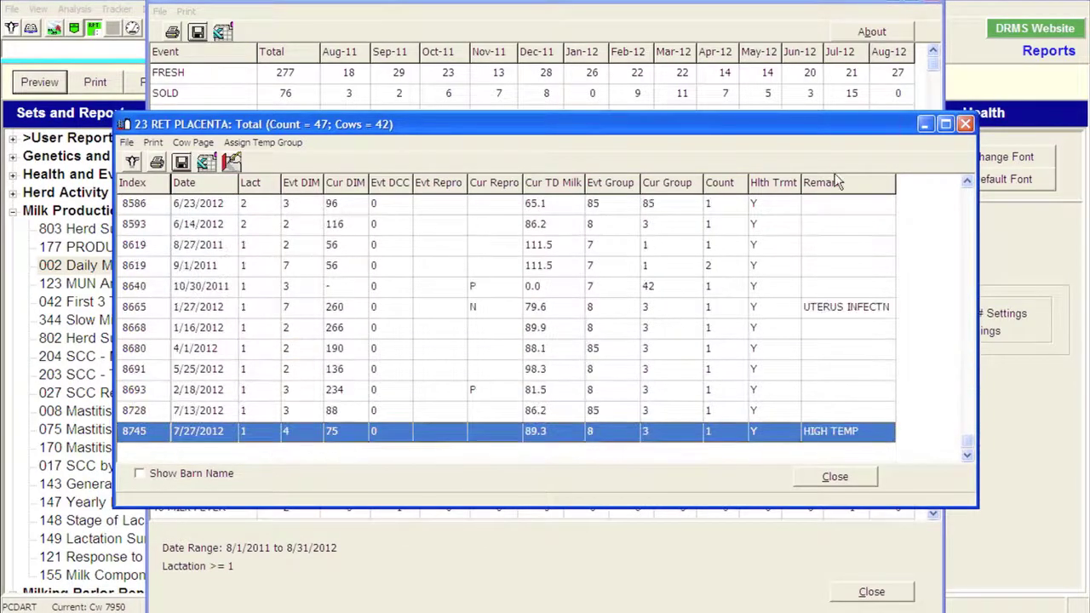
click(966, 124)
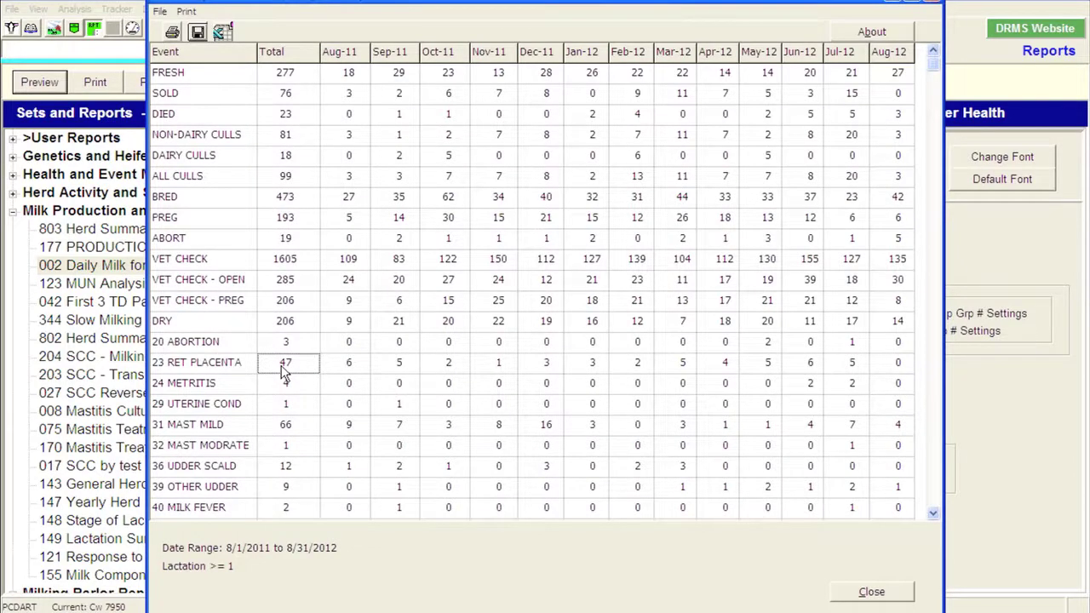
- Chart the total 23 RET PLACENTA events by date and by month of the year, closing each chart after review
right_click(284, 372)
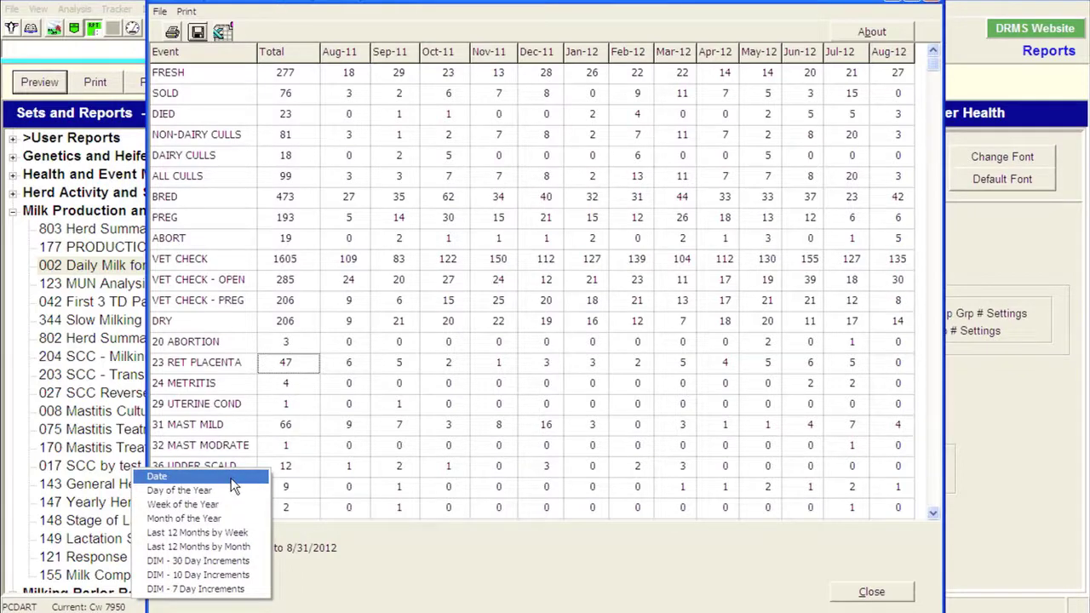
click(230, 479)
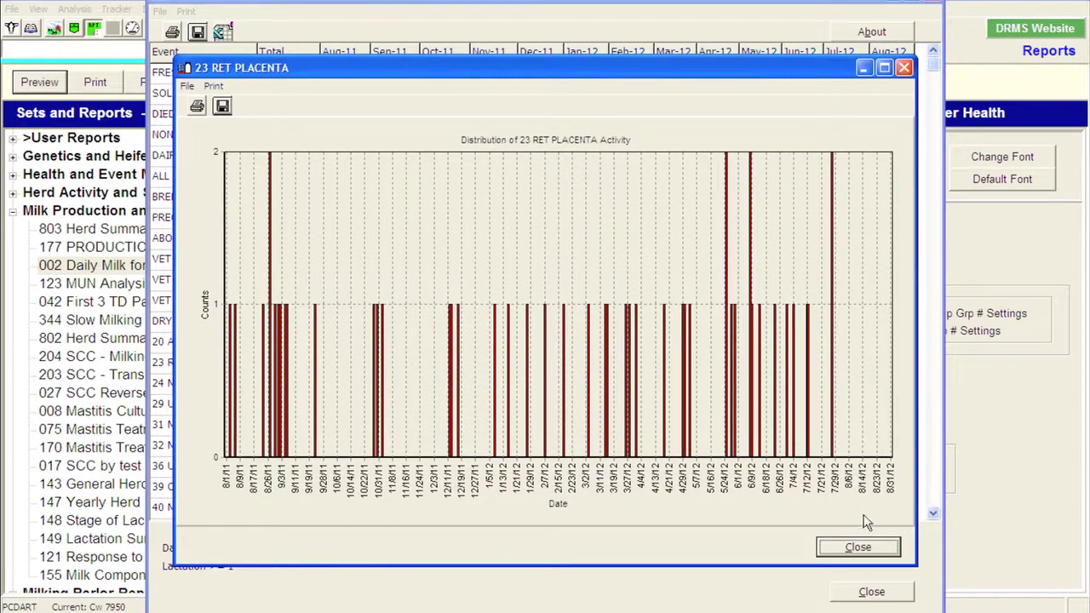
click(857, 547)
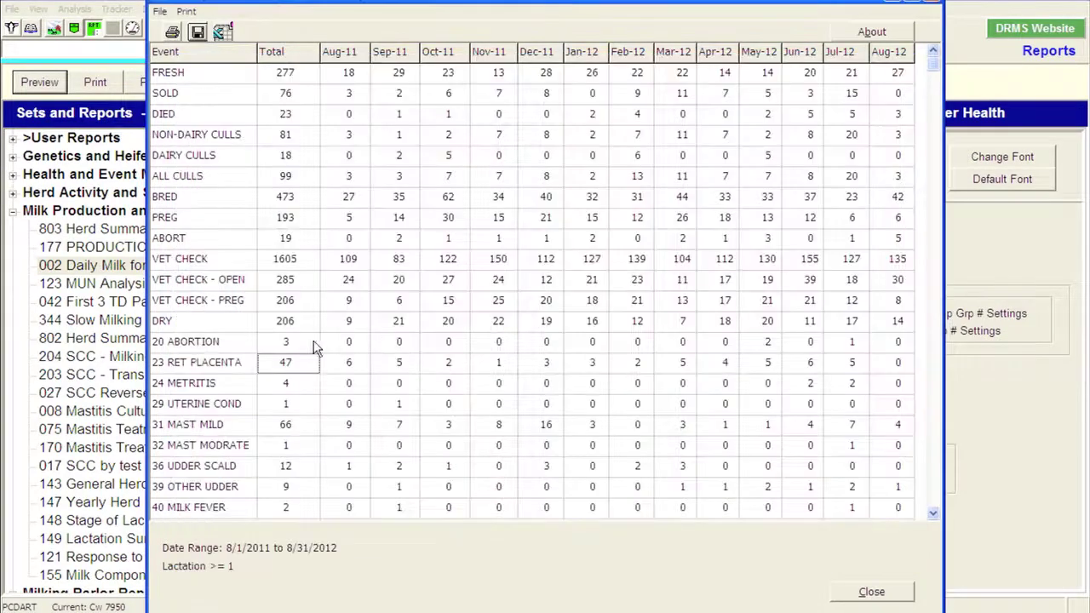
click(287, 363)
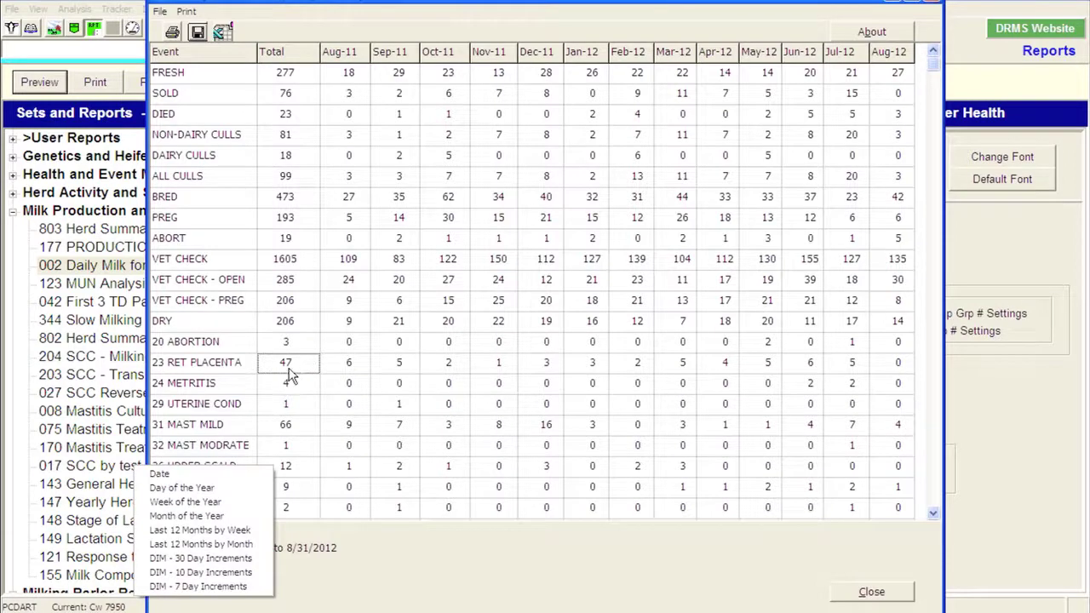
click(210, 518)
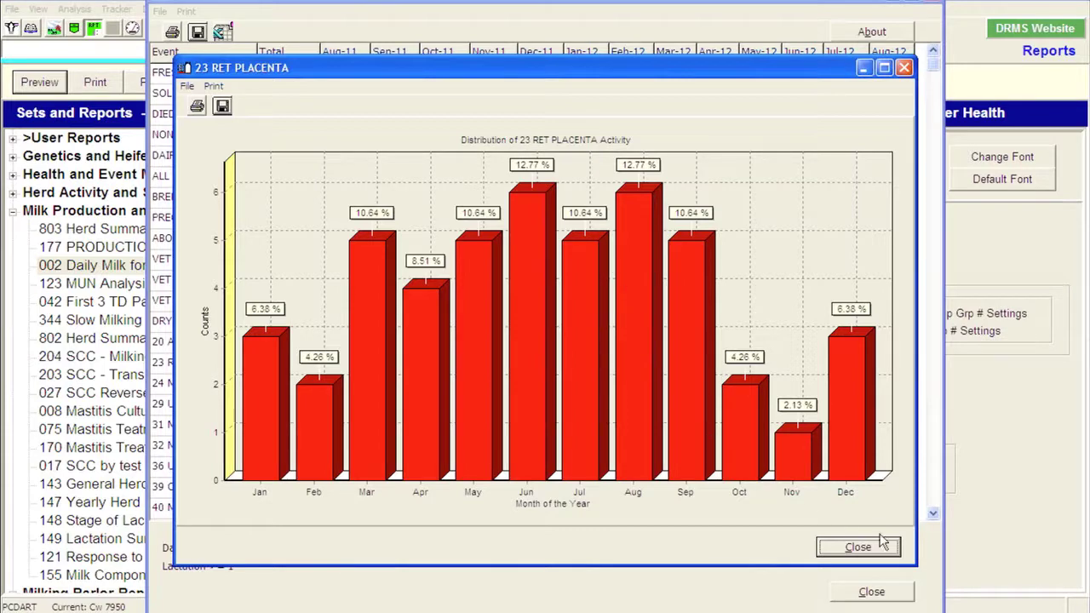
click(889, 553)
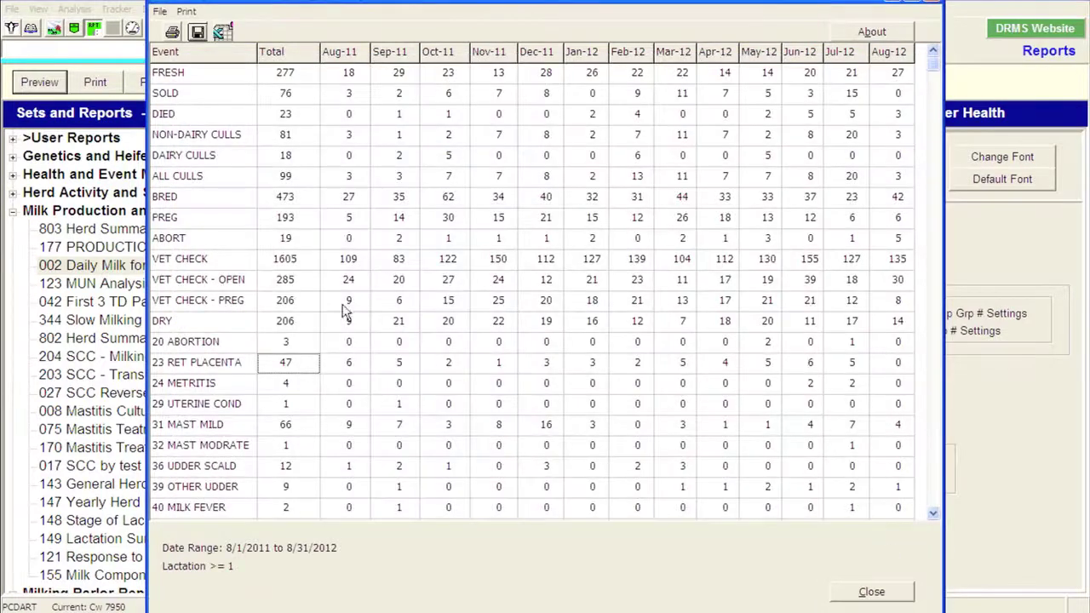
- Chart the total 31 MAST MILD events by month of the year and by month over the last 12 months, closing each chart
key(Down)
key(Down)
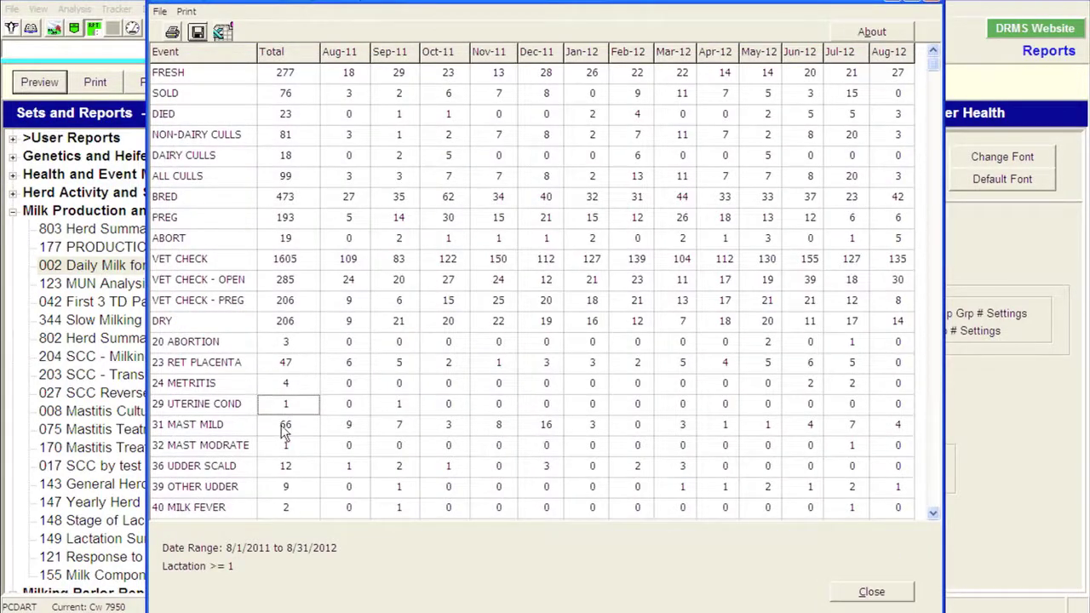
right_click(286, 432)
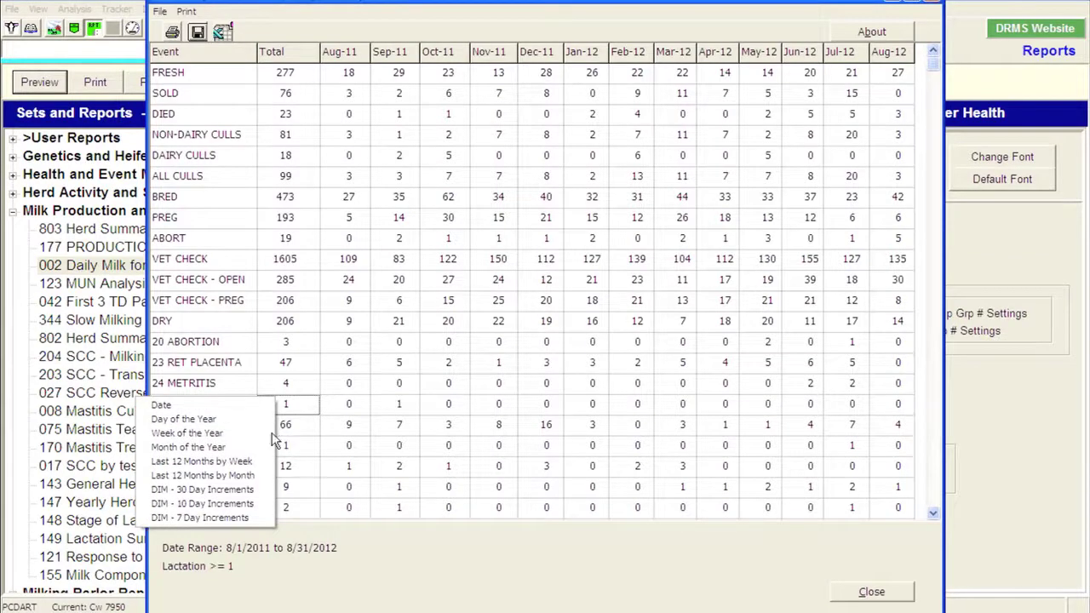
click(221, 449)
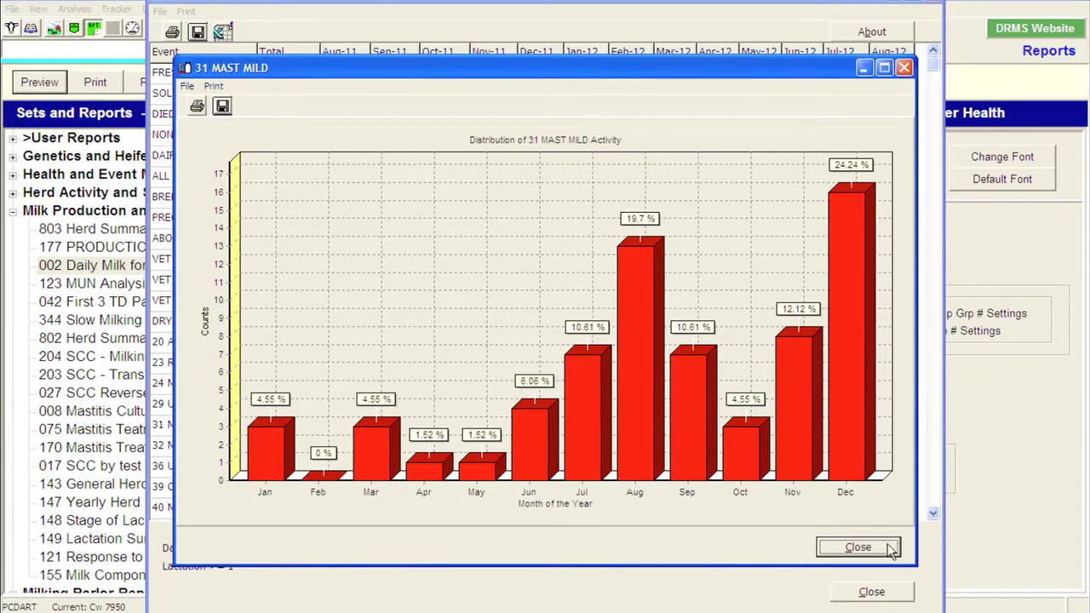
click(858, 548)
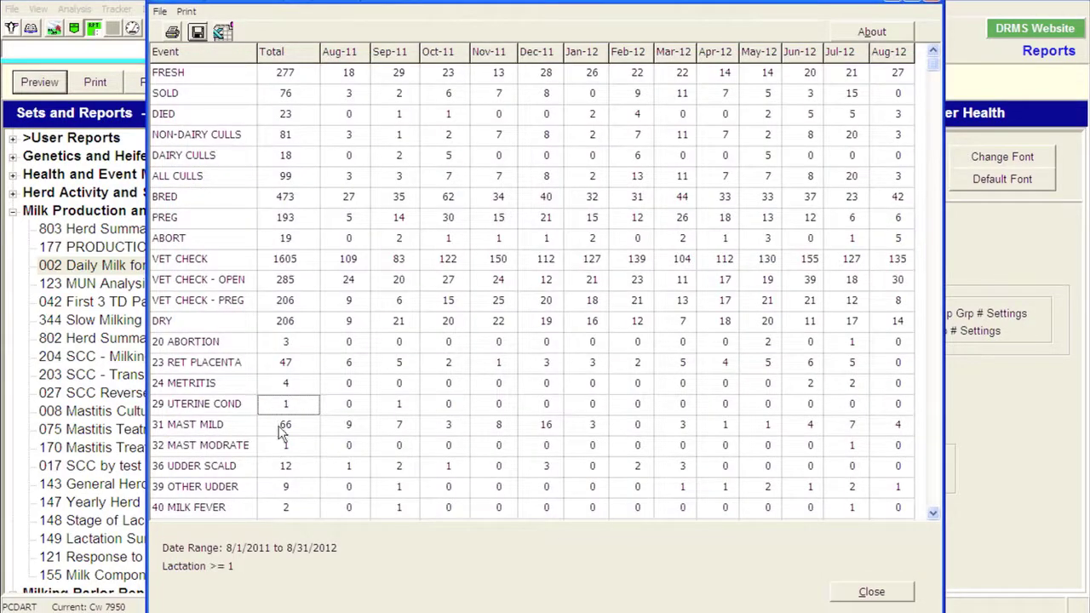
right_click(282, 432)
click(221, 473)
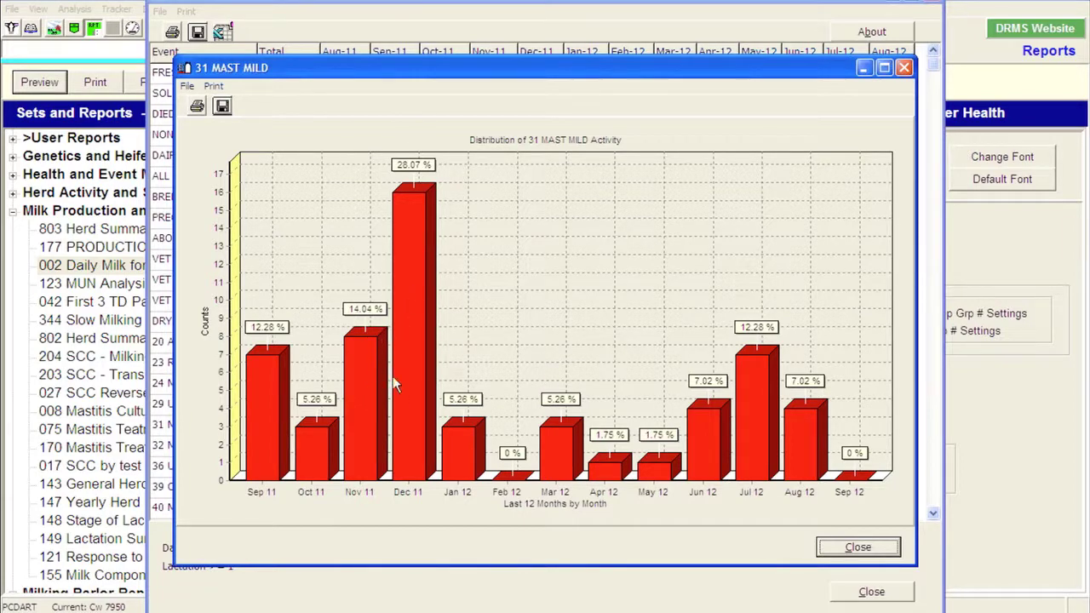
click(857, 547)
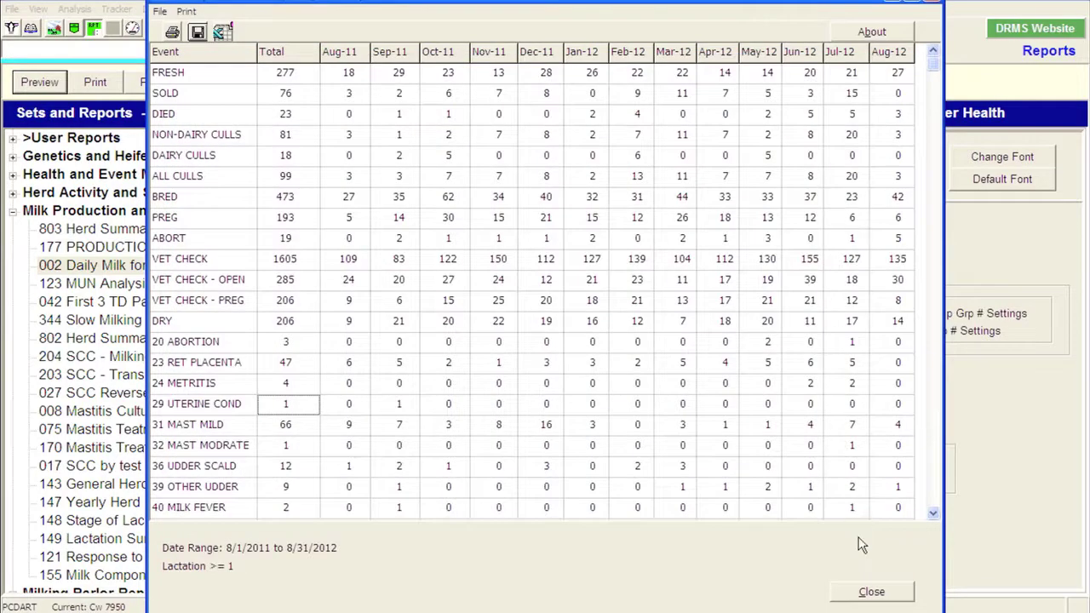
- Examine the remaining health events in the activity report through 90 COMMENT, and close the report and the Activity Tracker
key(Down)
key(Down)
key(Down)
key(Down)
key(Down)
key(Down)
key(Down)
key(Down)
key(Down)
key(Down)
key(Down)
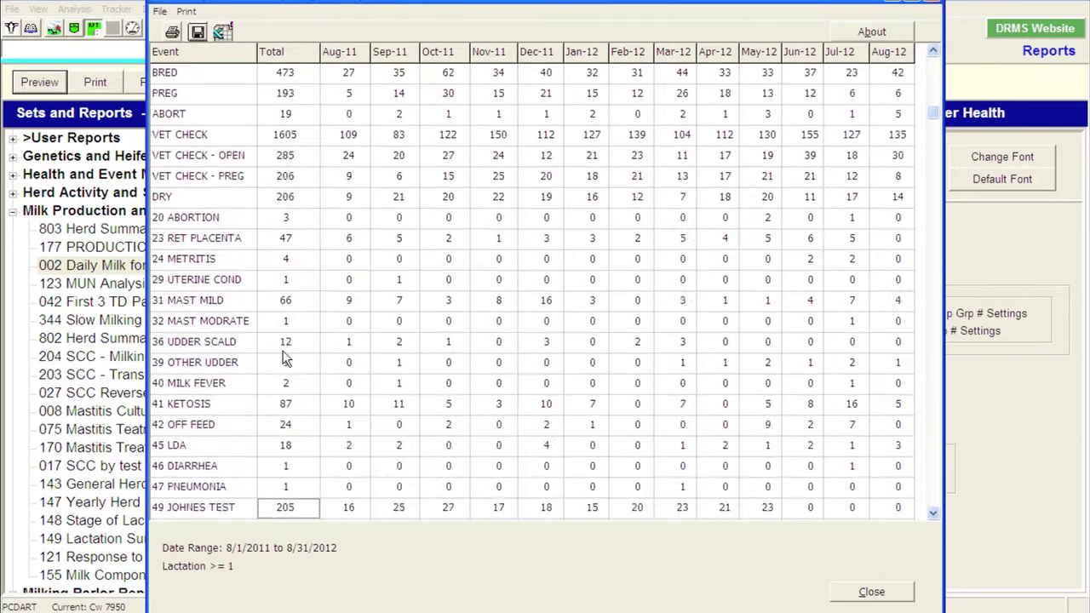
key(Down)
key(Down)
key(Down)
key(Down)
key(Down)
key(Down)
key(Down)
key(Down)
key(Down)
key(Down)
key(Down)
key(Down)
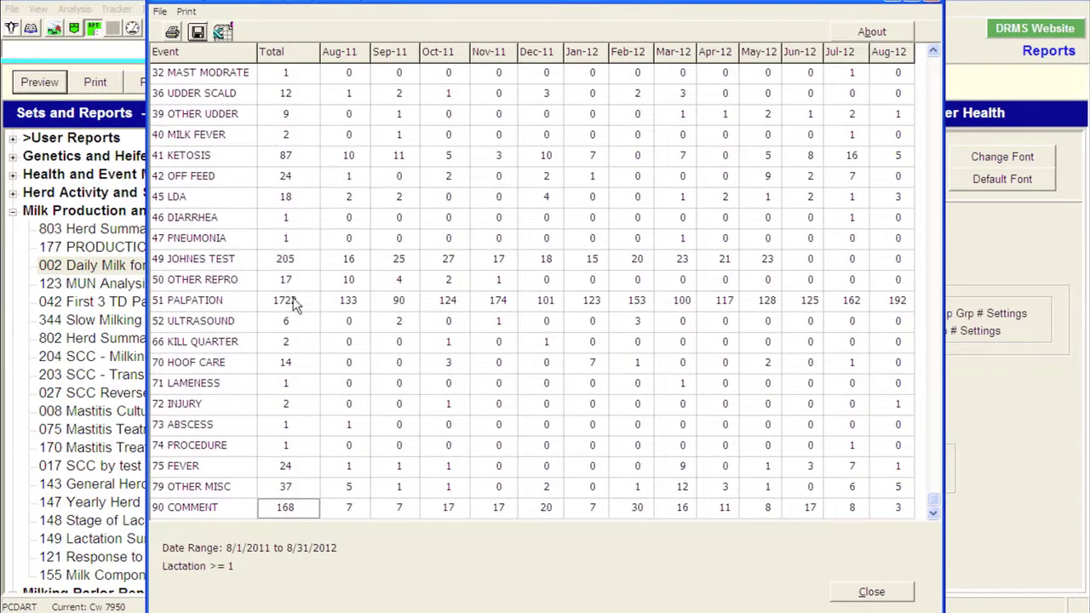
click(935, 3)
click(654, 568)
click(547, 343)
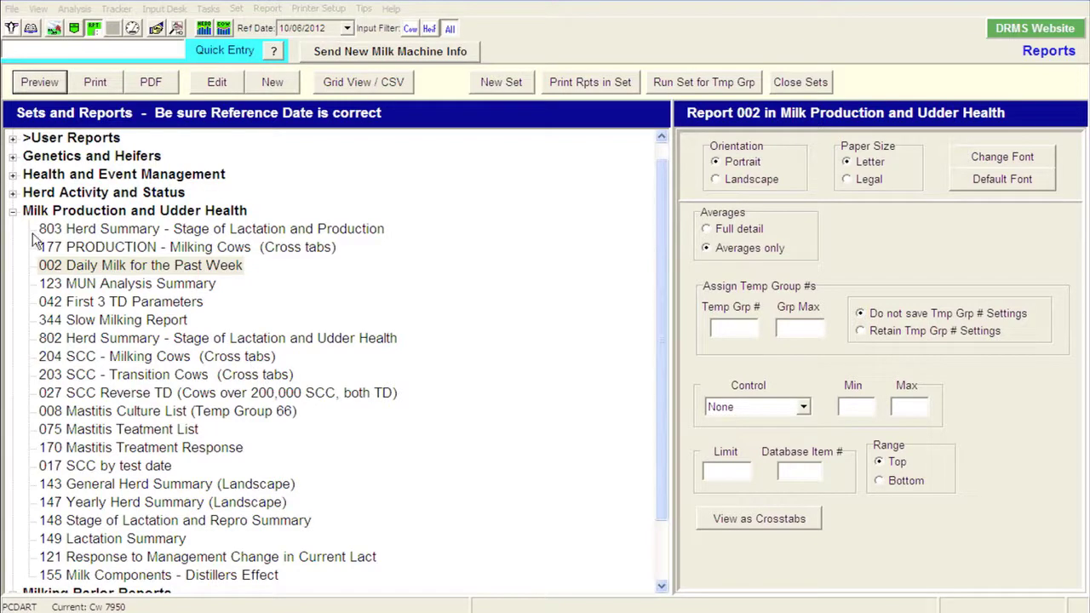
- Collapse the Milk Production and Udder Health report set and open the herd Overview with its action lists
click(13, 212)
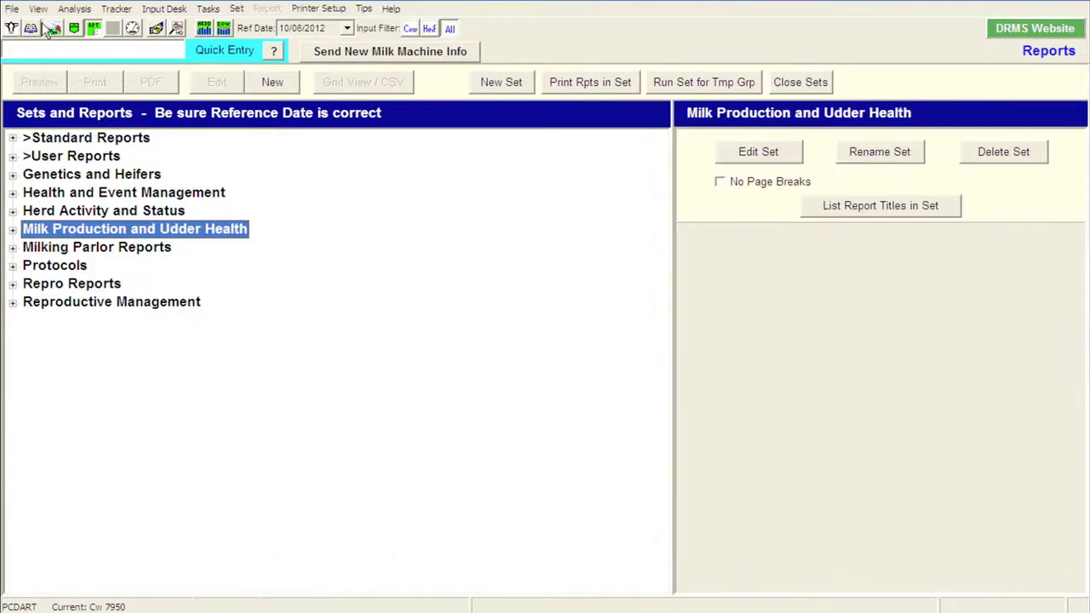
click(52, 29)
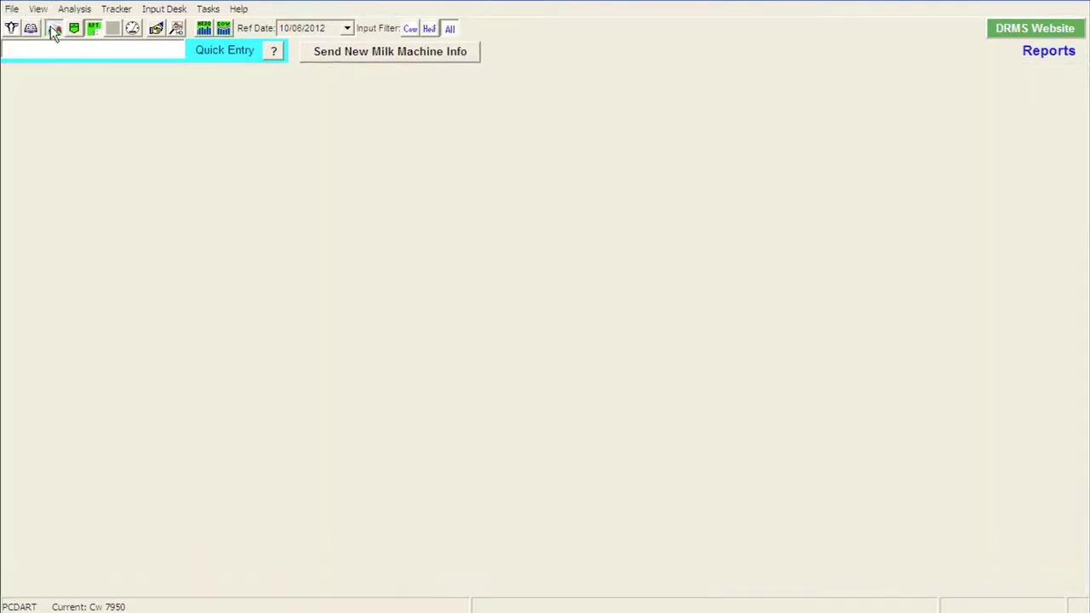
click(51, 130)
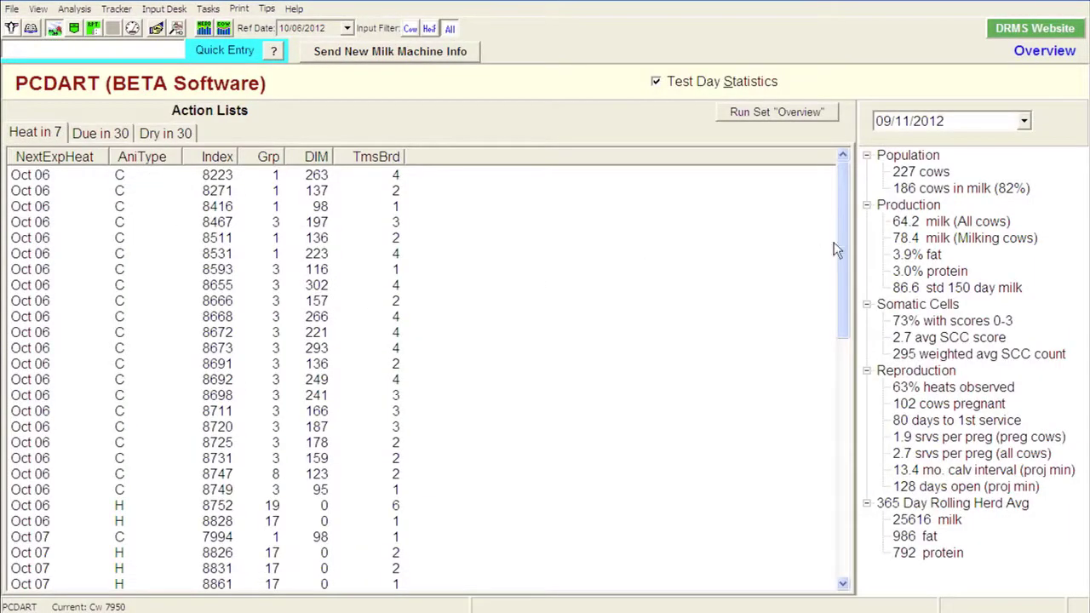
drag(840, 250, 850, 180)
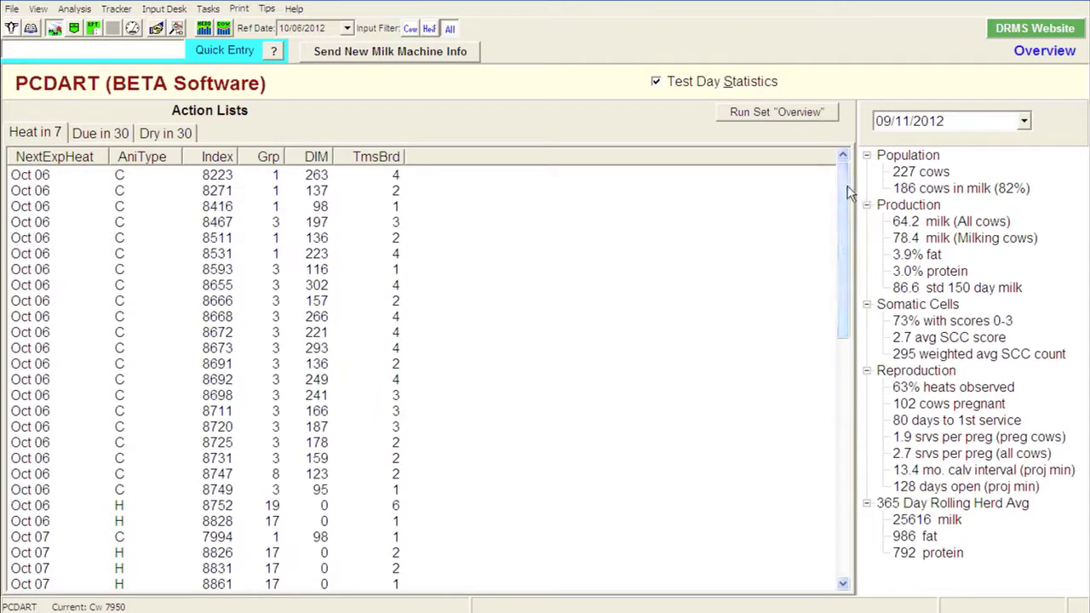
- Change the reference date to 09/23/2012 and then to 09/26/2012 to update the list of animals expected in heat within 7 days
click(347, 29)
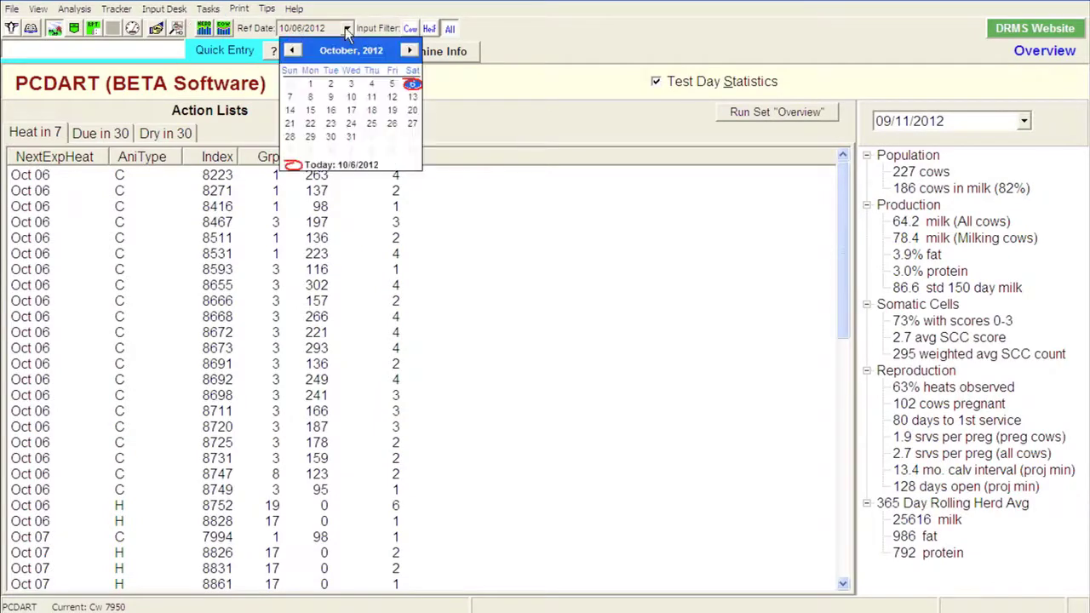
click(292, 50)
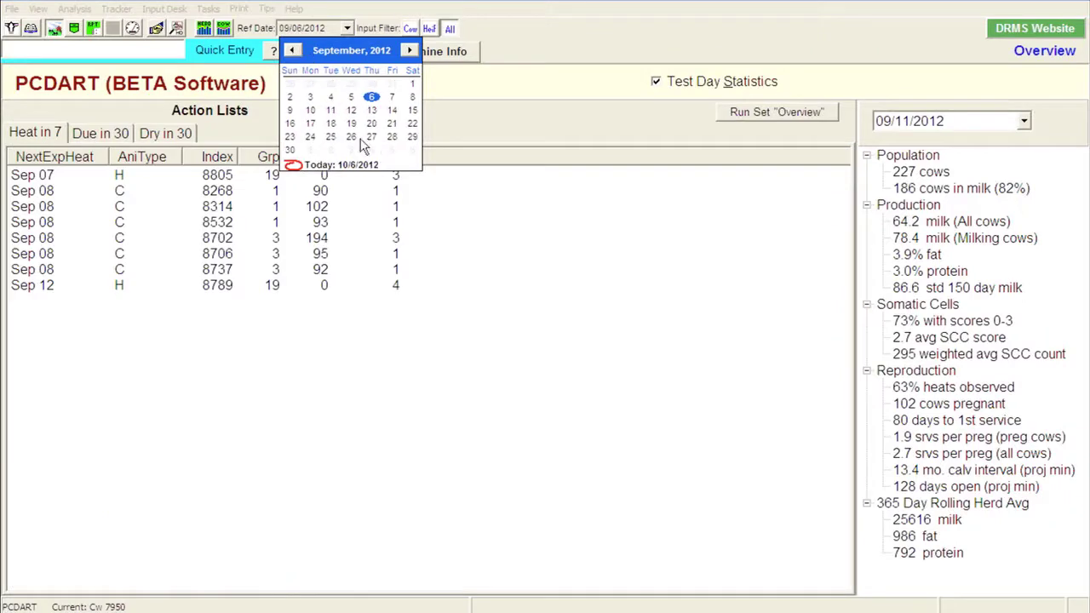
click(290, 138)
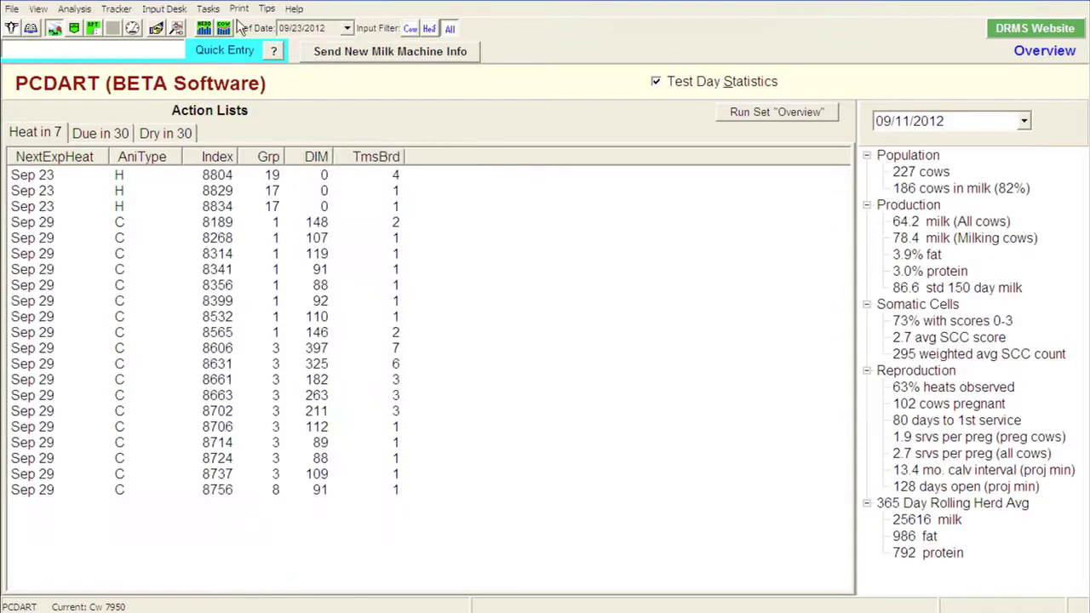
click(347, 29)
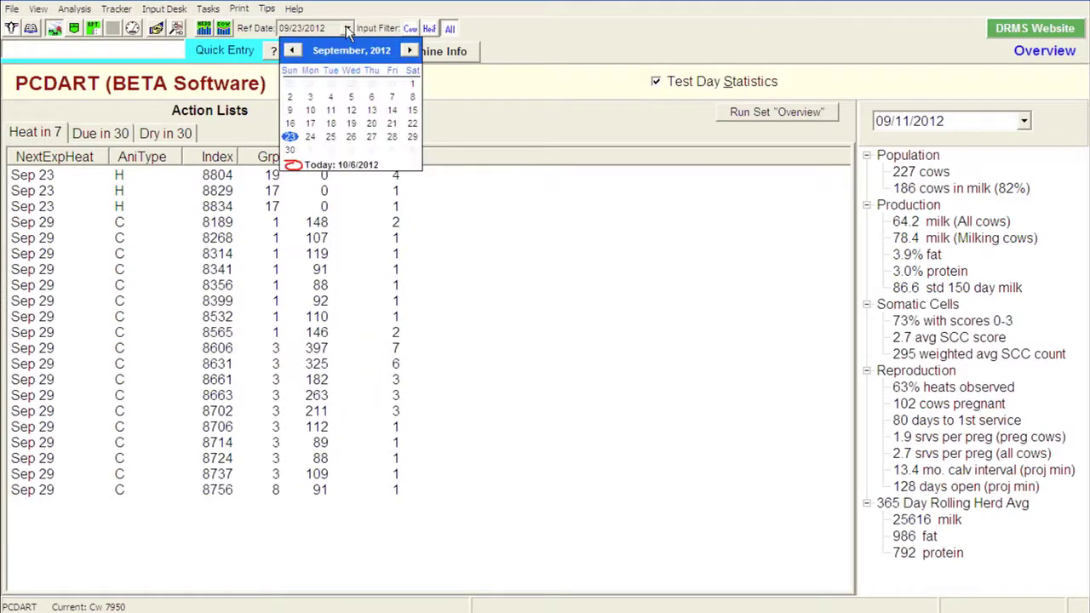
click(353, 137)
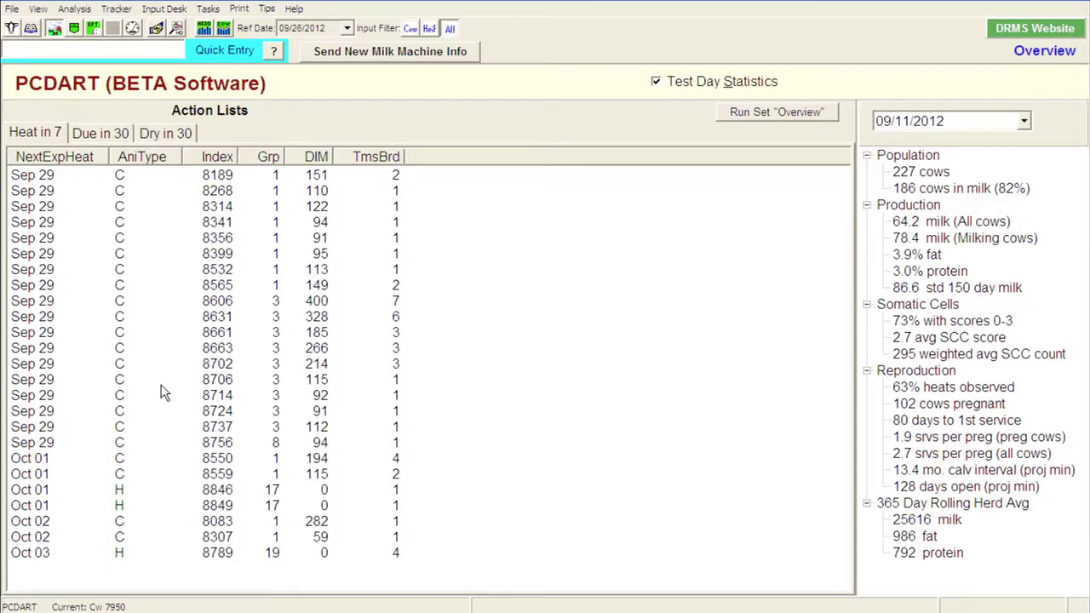
- Review the Due in 30 and Dry in 30 action lists, selecting cow 8259 in the dry-off list
click(100, 133)
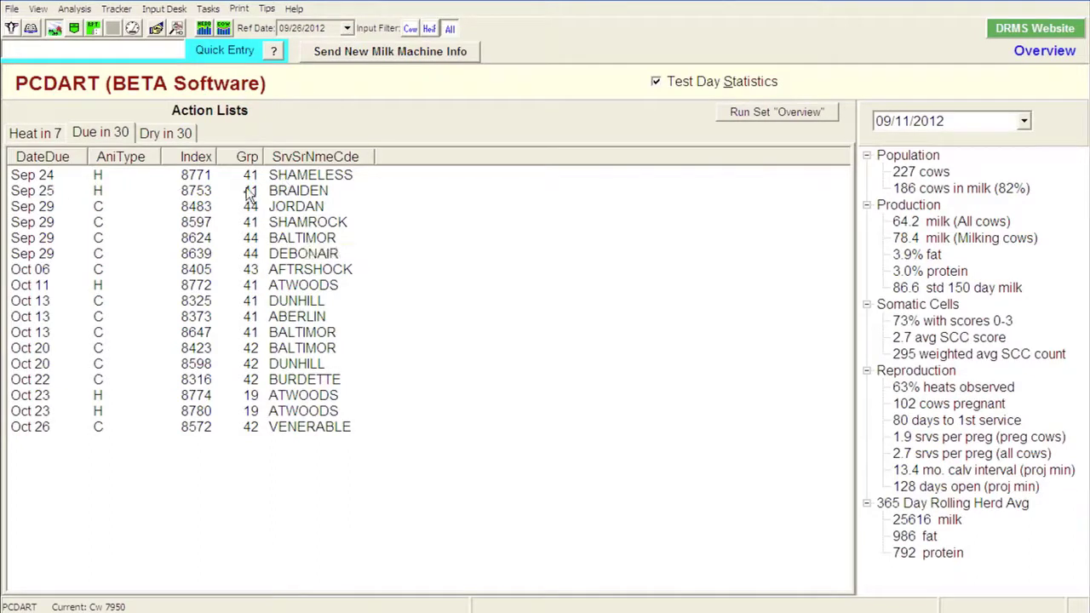
click(166, 137)
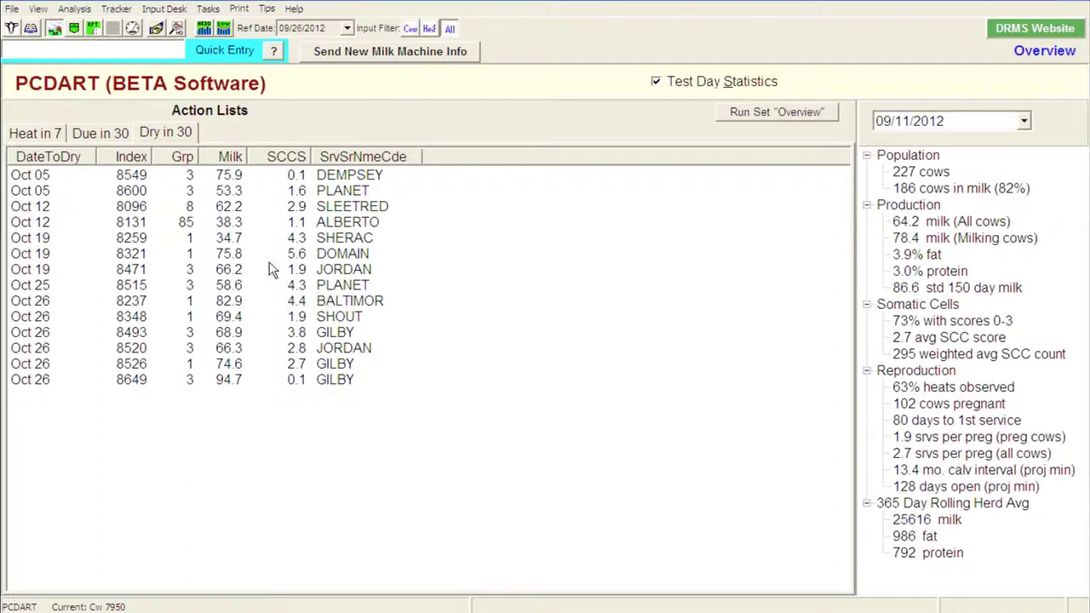
click(227, 241)
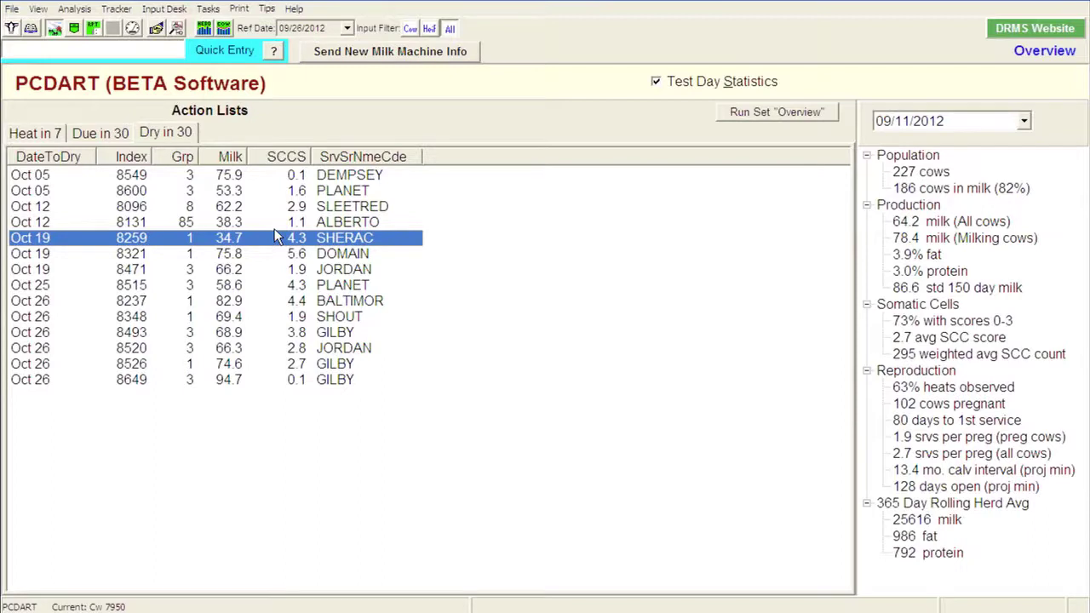
- Preview report 817 Milk Meter Monitoring (EMMMR) from the Milking Parlor Reports set and examine each stall's difference from expected
click(94, 29)
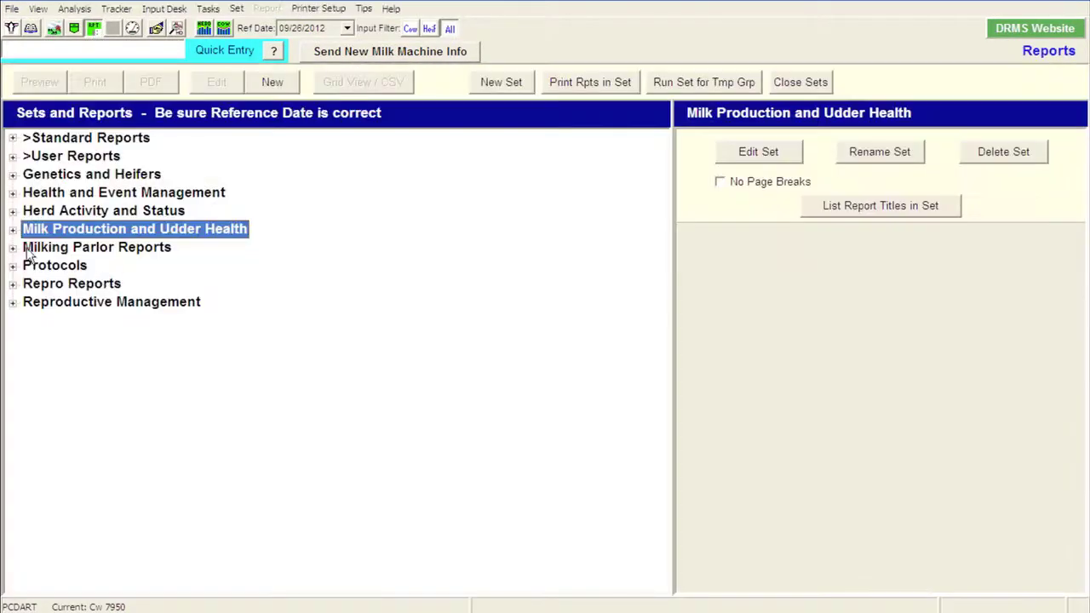
click(13, 248)
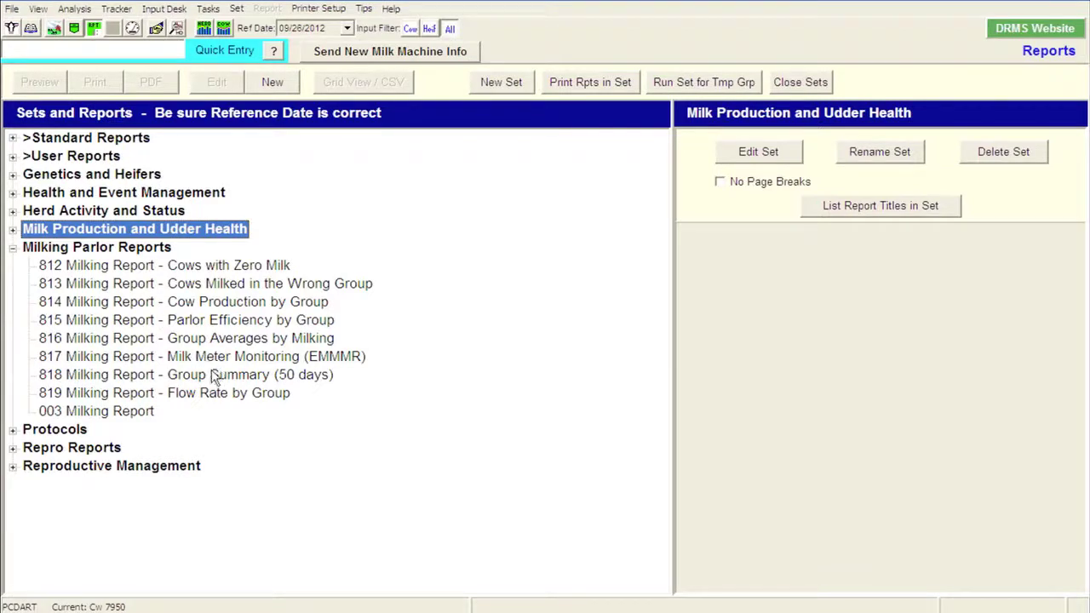
click(272, 361)
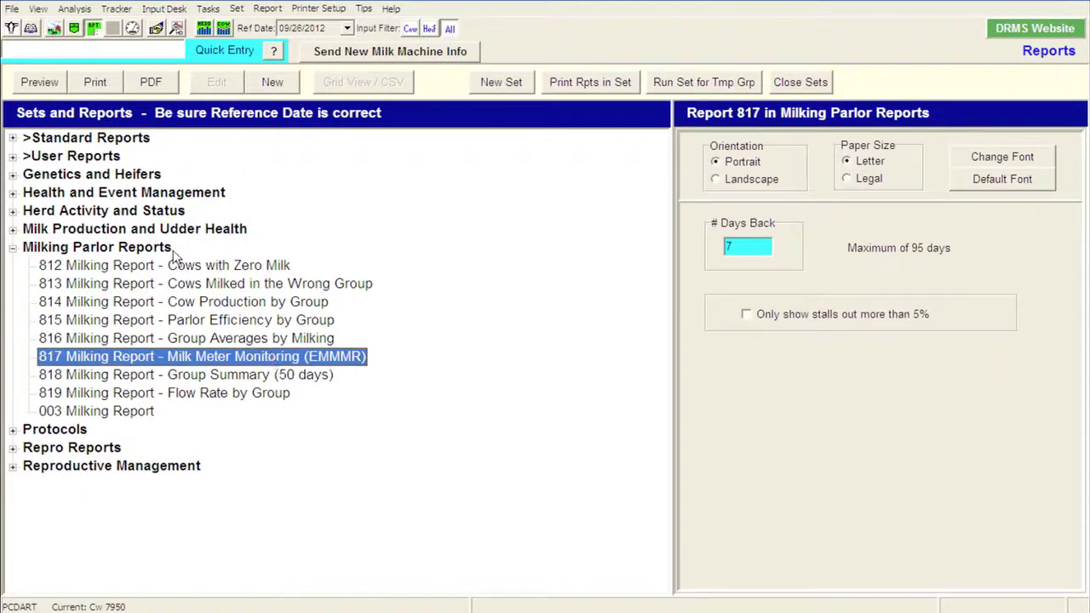
click(746, 245)
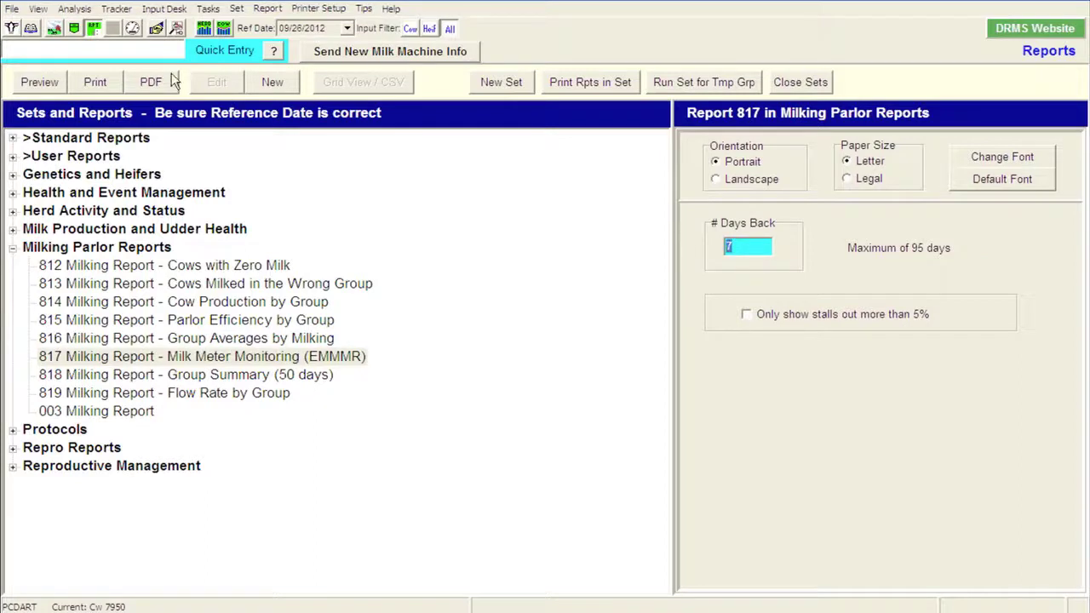
click(36, 85)
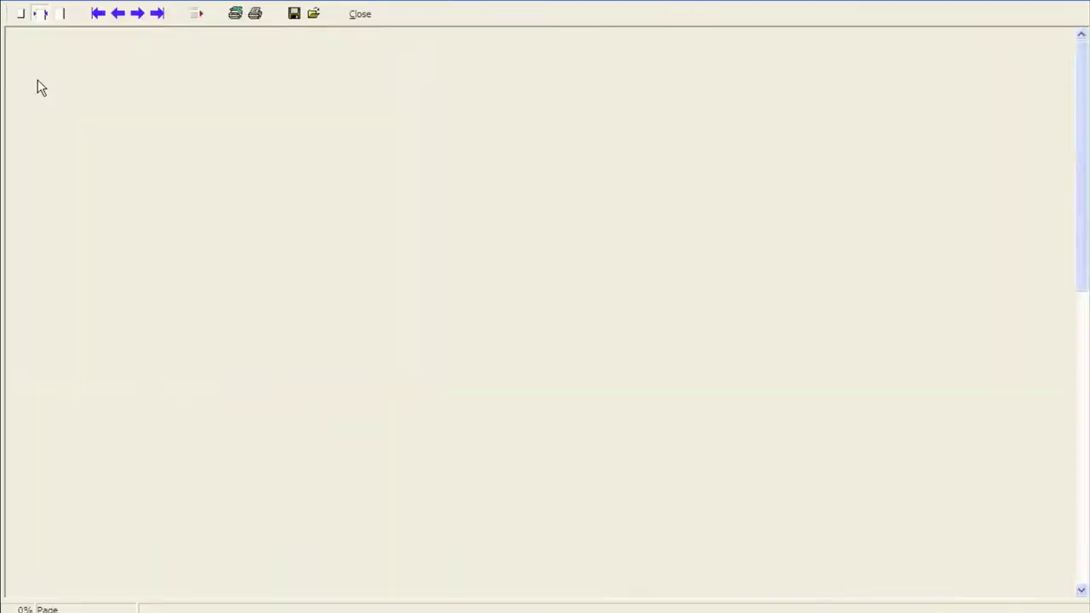
scroll(570, 307, down, 4)
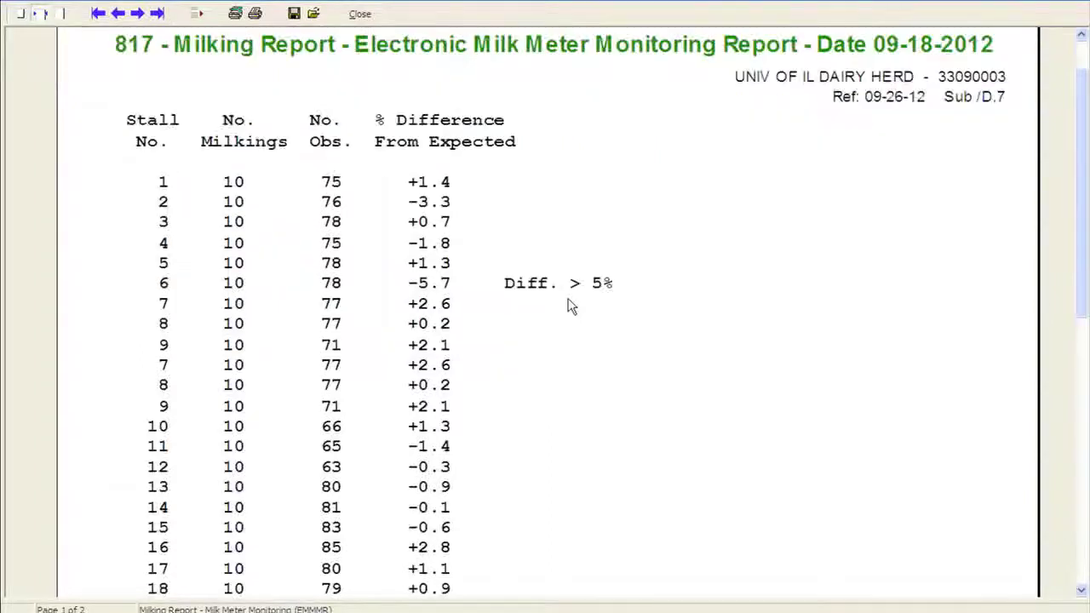
scroll(585, 283, up, 1)
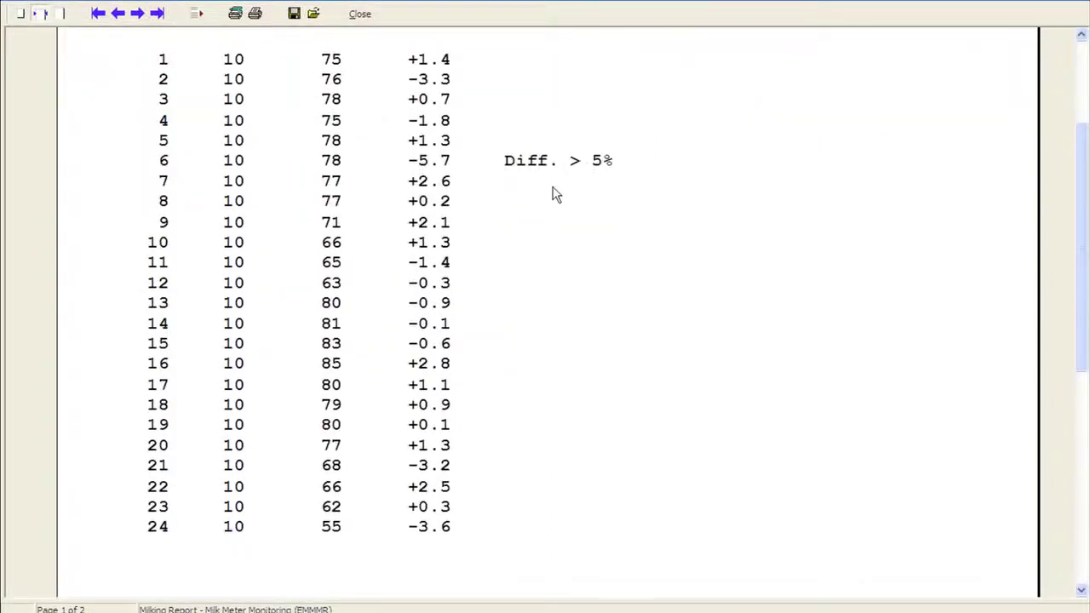
scroll(226, 60, down, 3)
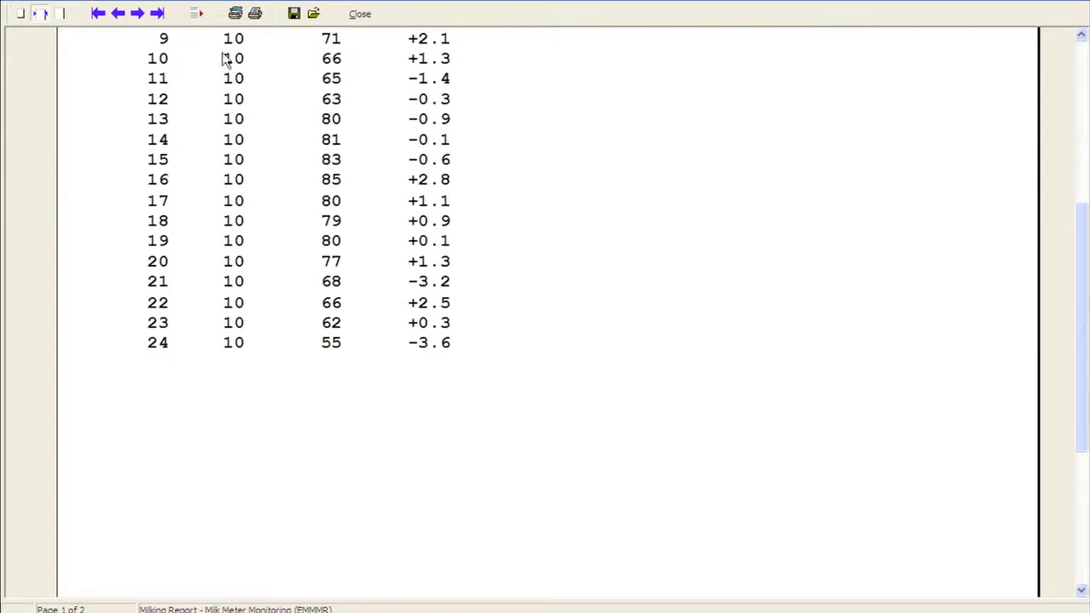
- Examine the per-milking stall detail on page 2 of the Milk Meter Monitoring report and close the preview
click(137, 14)
click(138, 13)
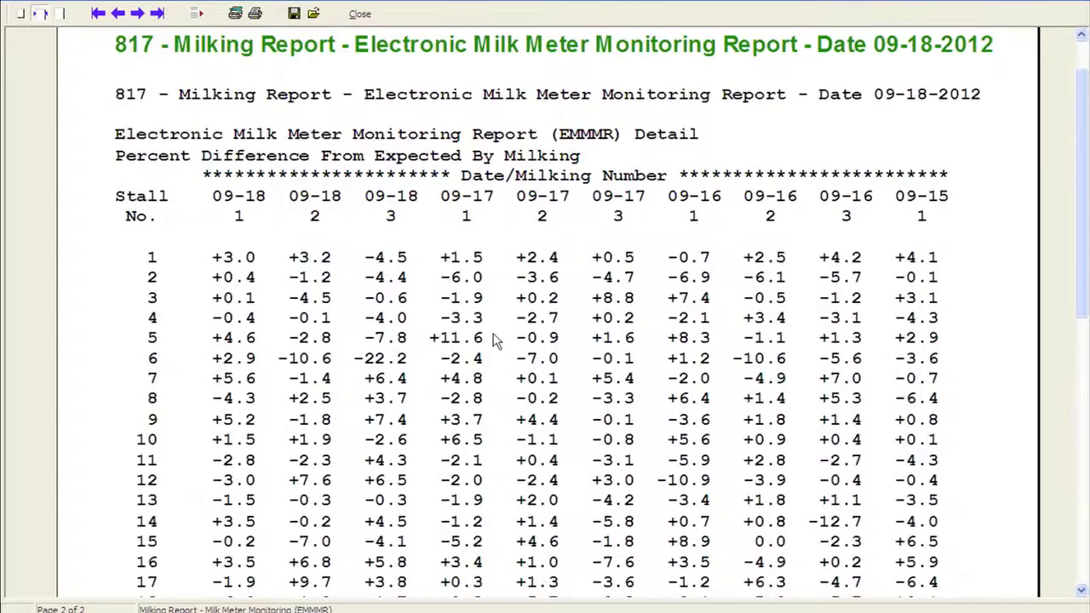
scroll(138, 219, down, 5)
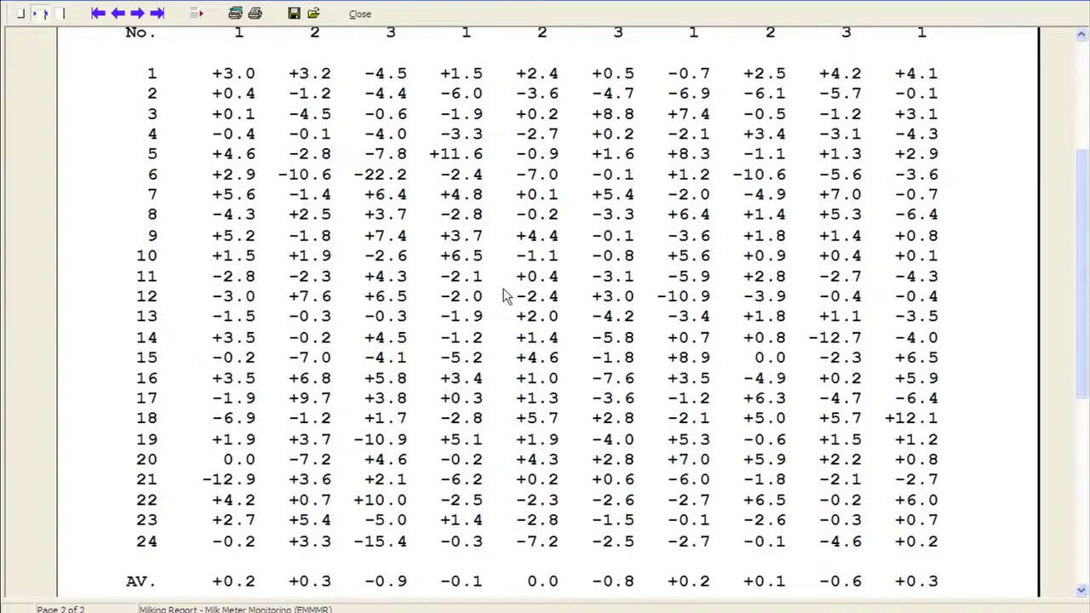
scroll(504, 295, up, 6)
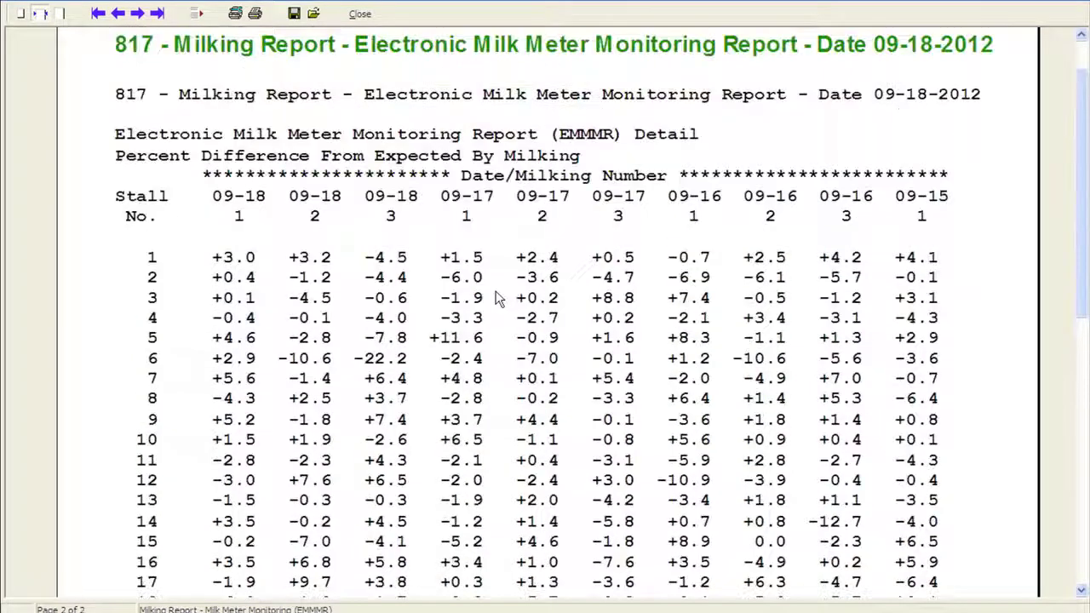
click(373, 17)
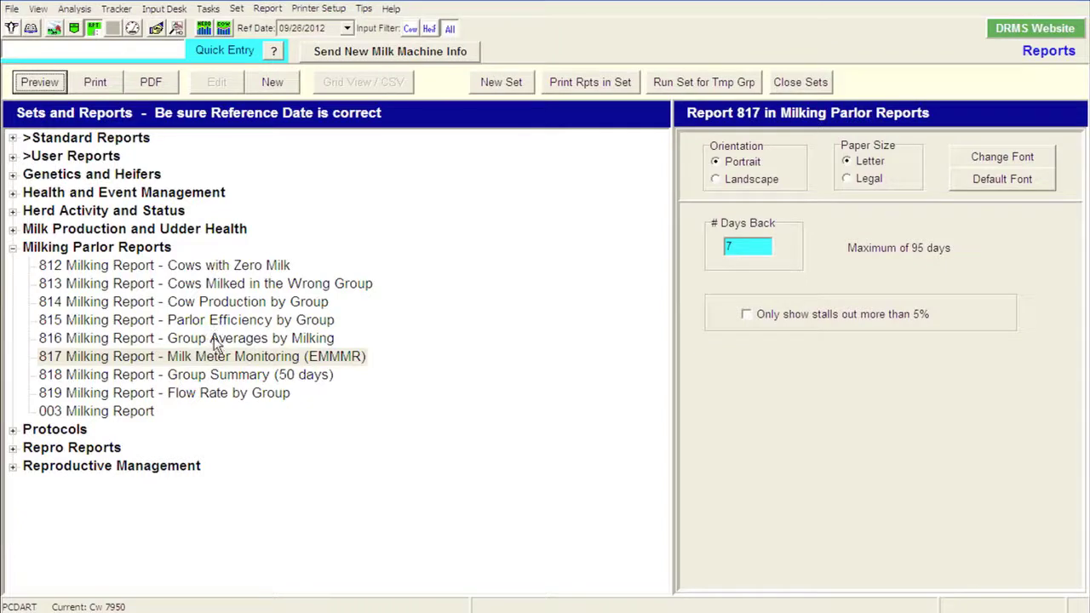
- Preview report 819 Flow Rate by Group with 0 days back, review the flow rates per milking and lot, and close it
click(202, 395)
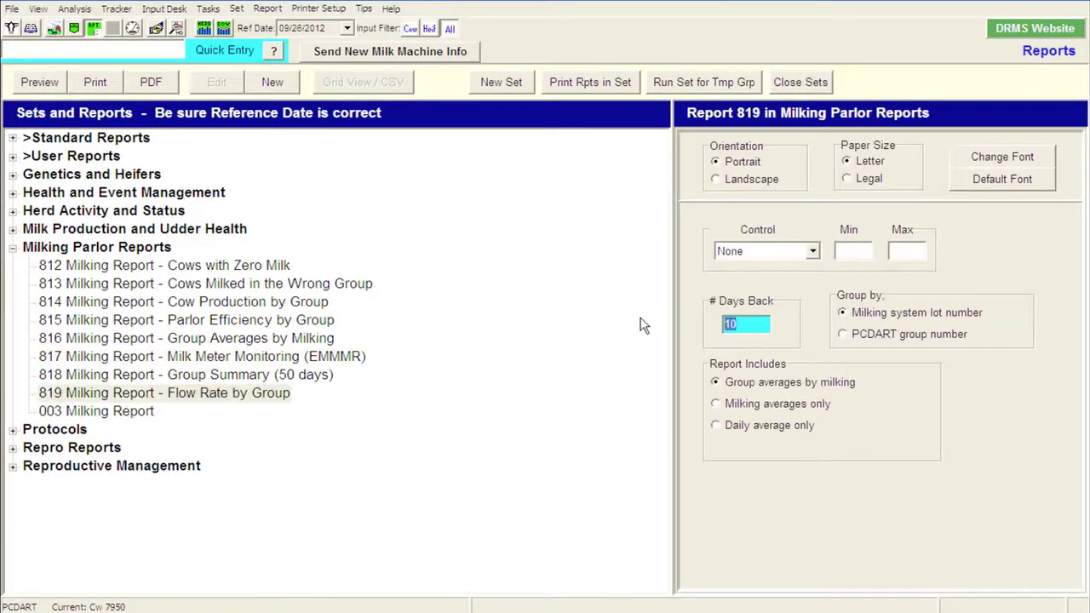
text(0)
click(39, 82)
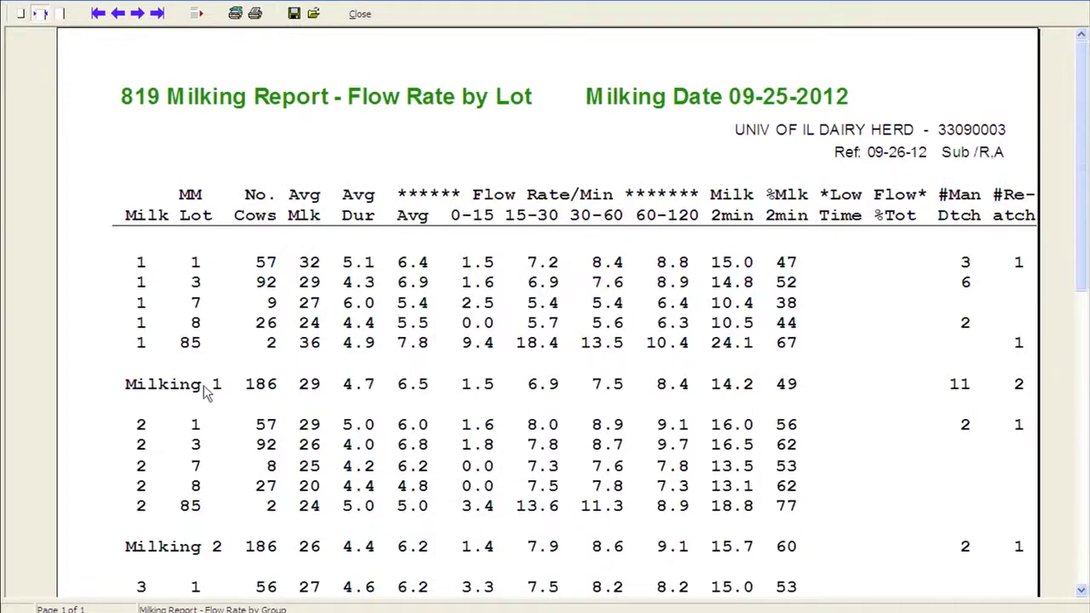
scroll(207, 390, down, 3)
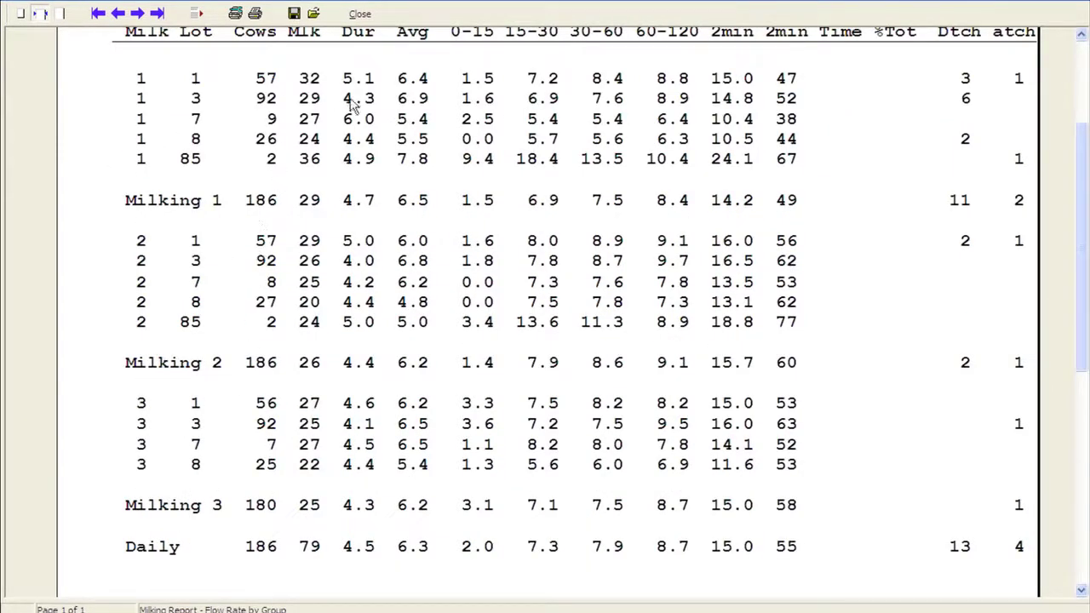
click(361, 15)
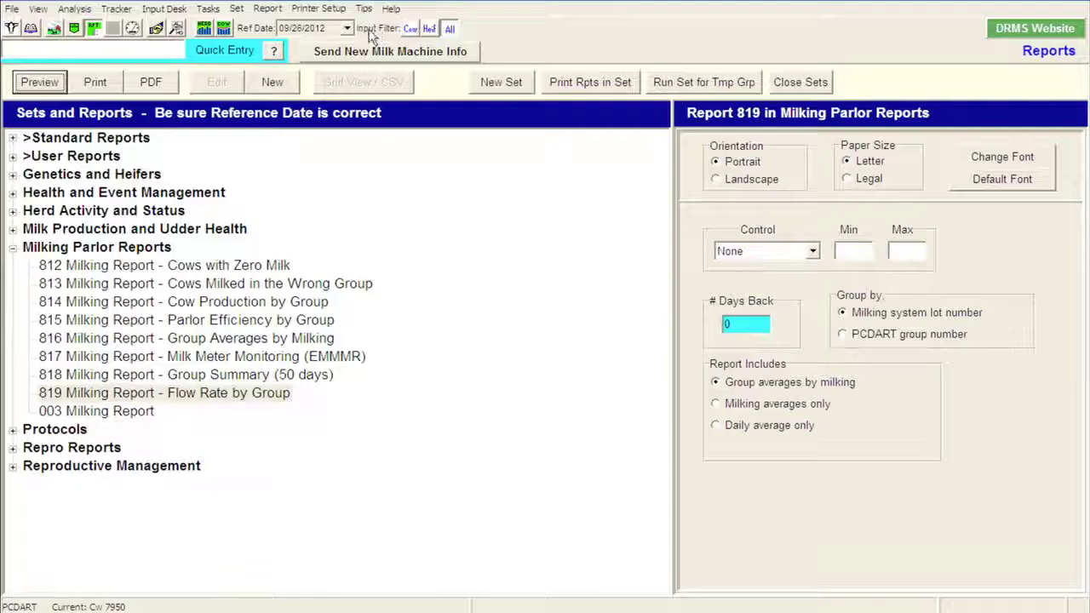
- Preview report 815 Parlor Efficiency by Group and review the efficiency figures for each milking and lot
click(213, 321)
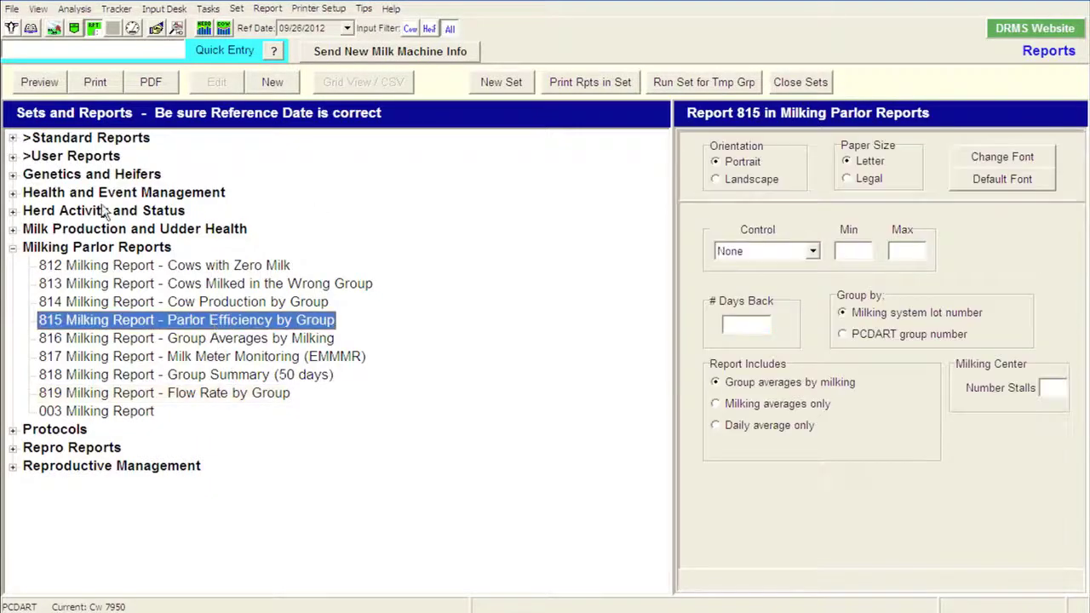
click(43, 82)
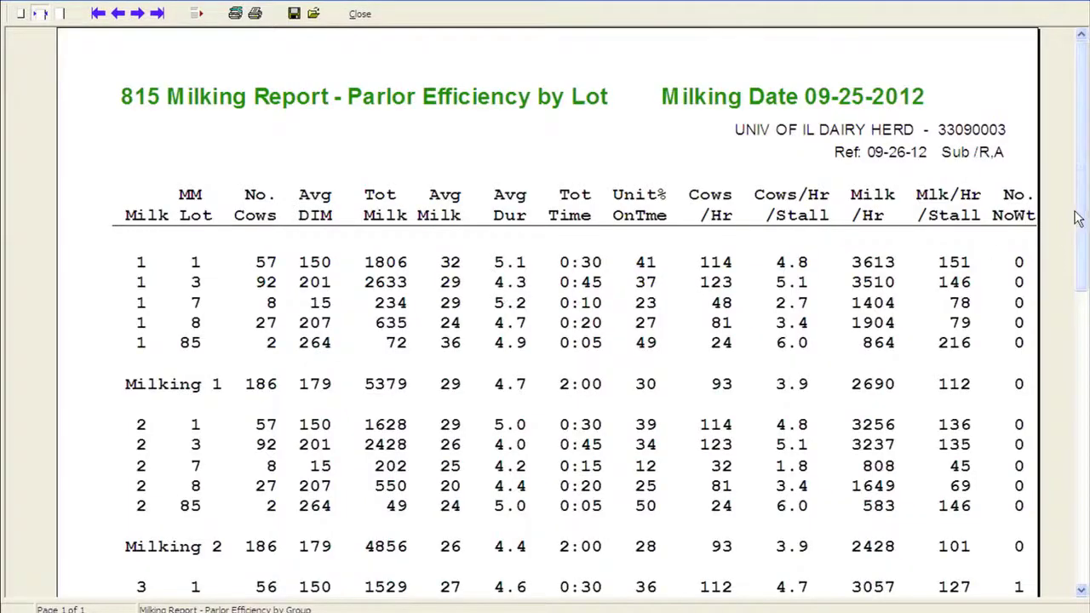
drag(1080, 218, 528, 219)
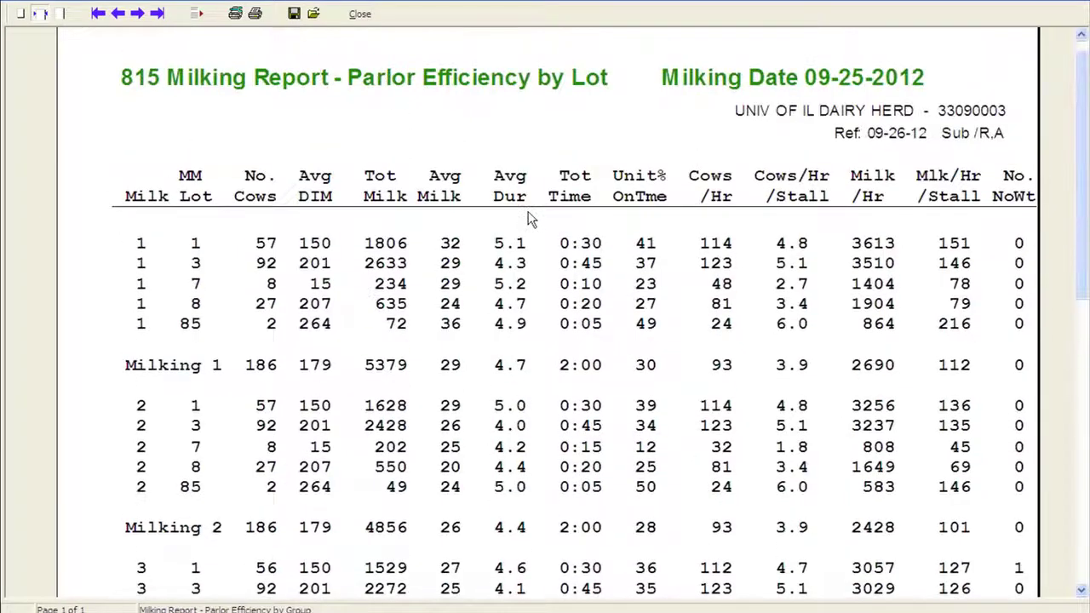